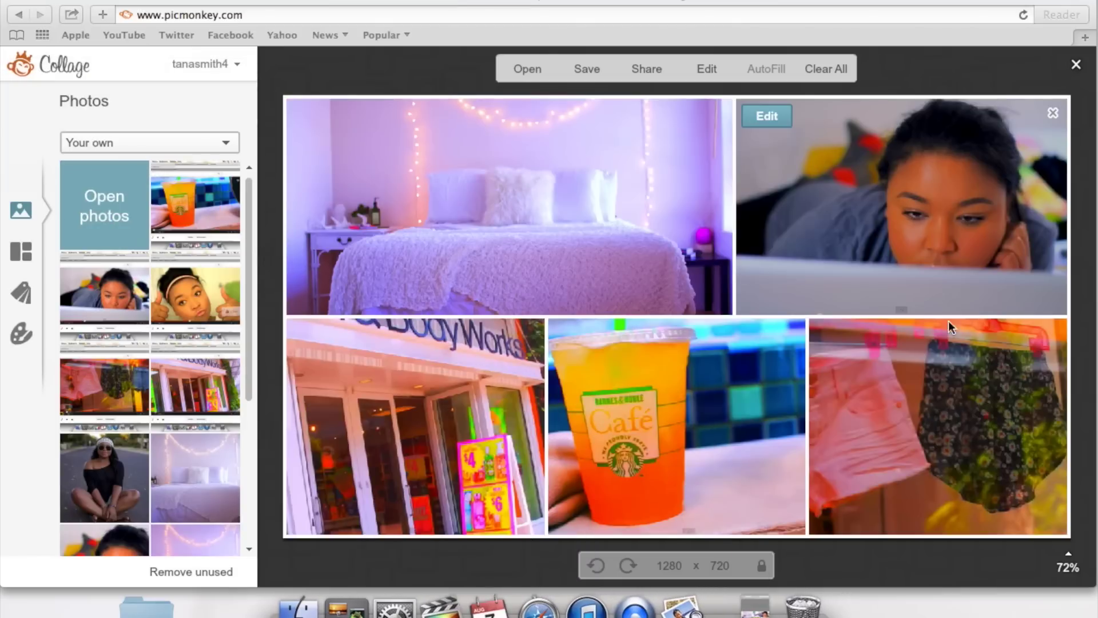
Color the collage background bright yellow and save the collage as tanavlogtana.jpg in the PICMONKEY folder
left_click(15, 338)
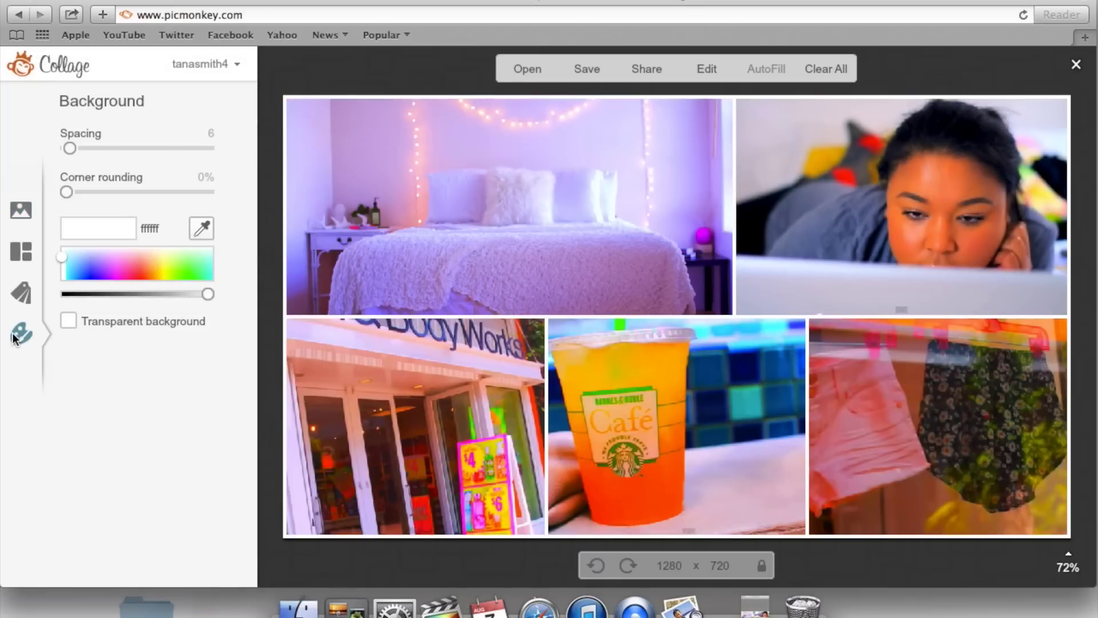
left_click_drag(64, 258, 167, 269)
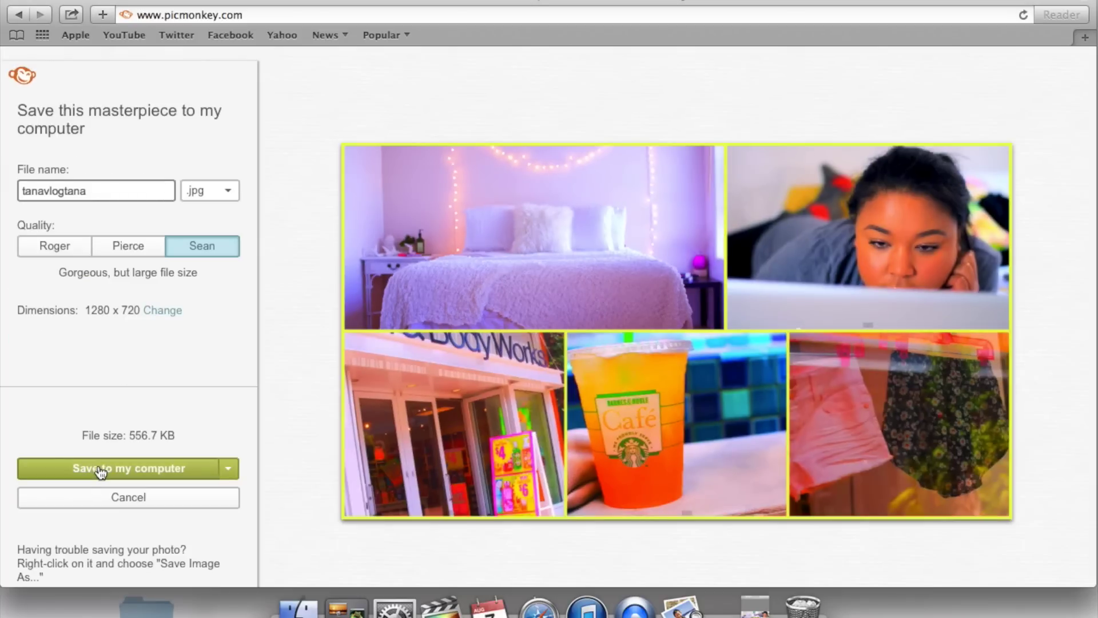
left_click(100, 473)
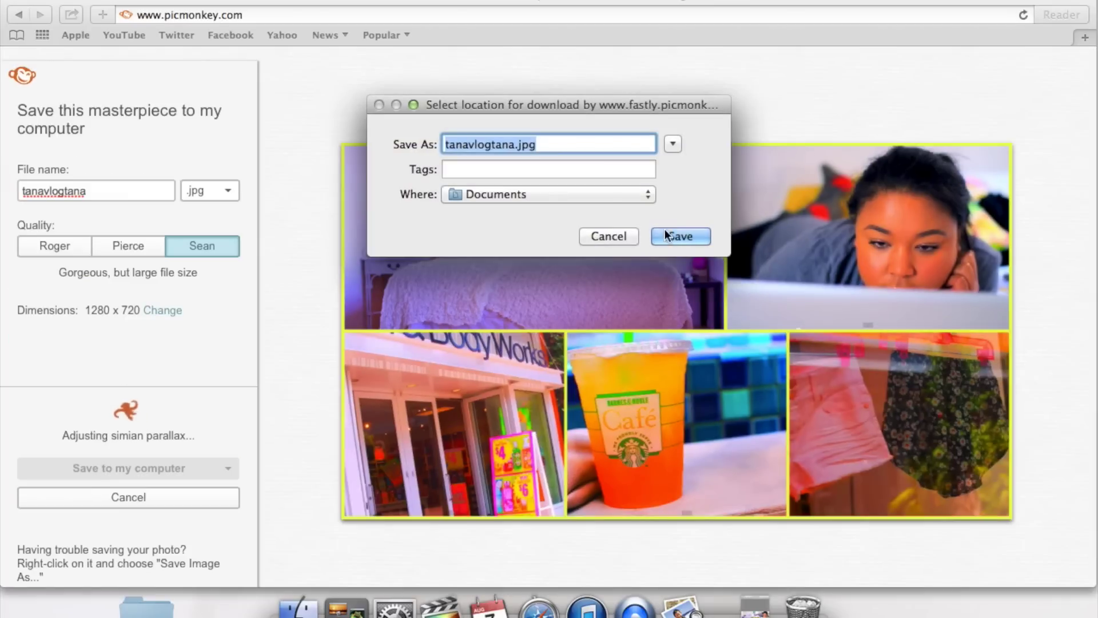
left_click(644, 196)
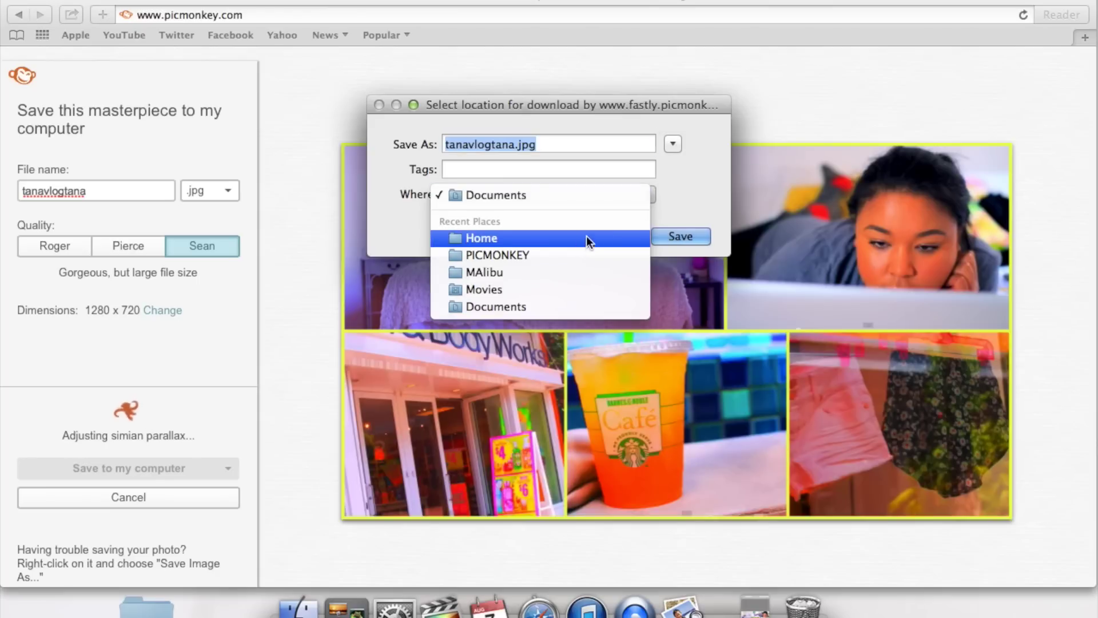
left_click(598, 255)
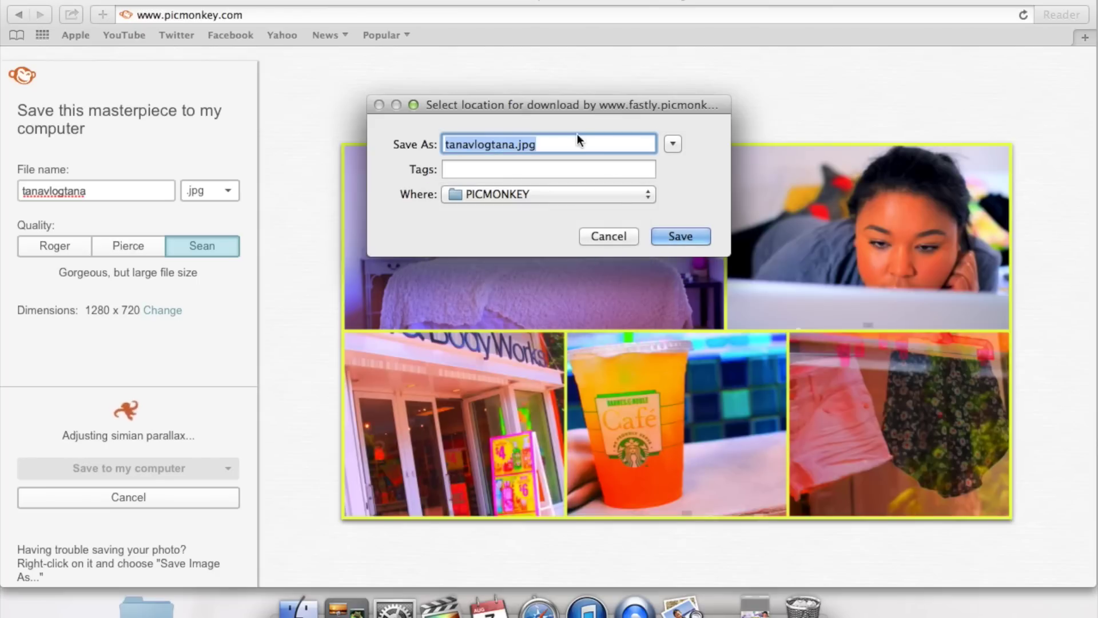
left_click(679, 235)
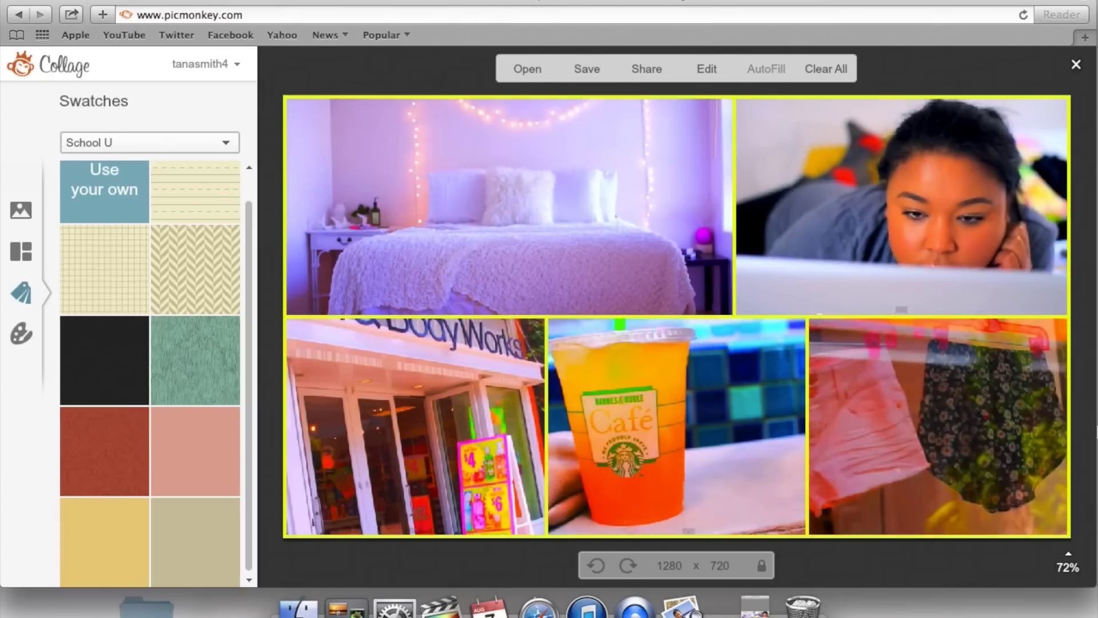
Return to the PicMonkey home page and open the saved collage from the PICMONKEY folder on the Desktop for editing
left_click(286, 17)
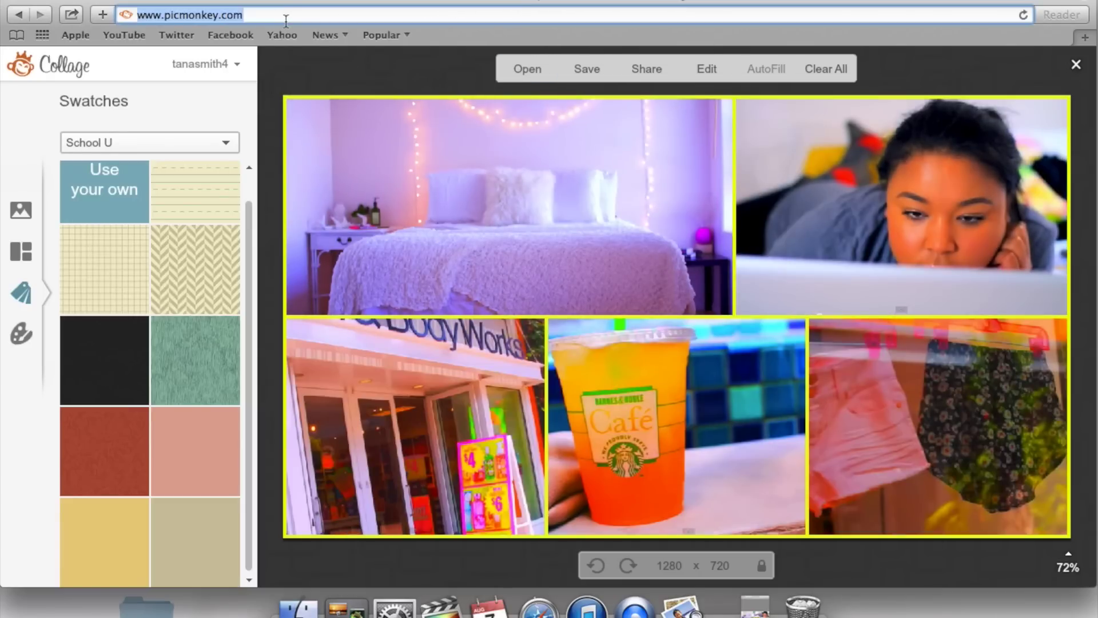
key("Return")
left_click(446, 91)
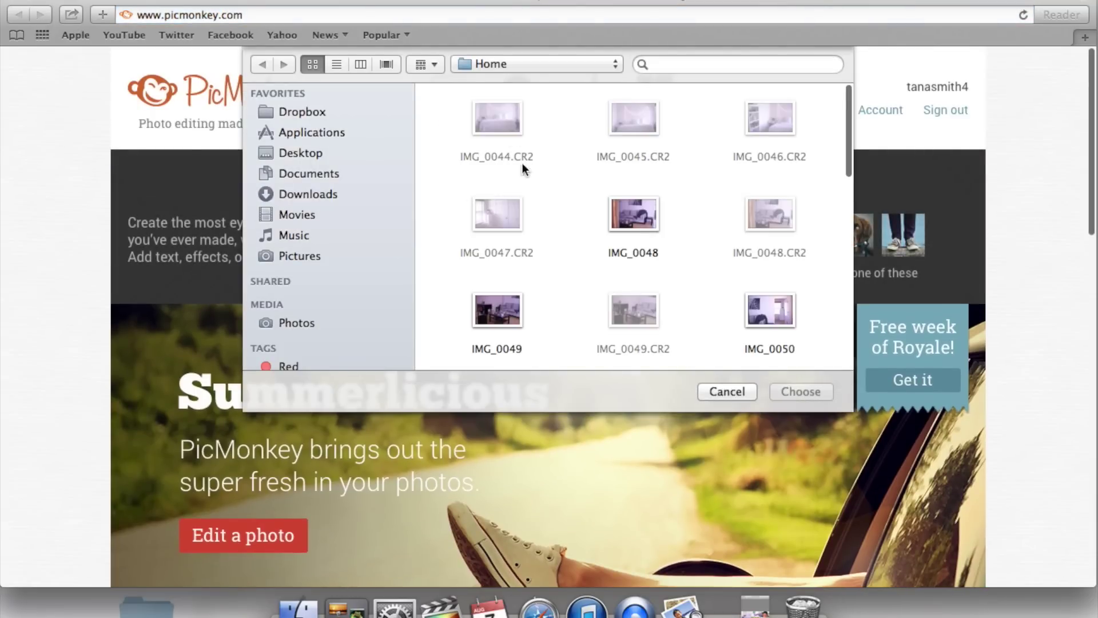
left_click(301, 152)
double_click(756, 113)
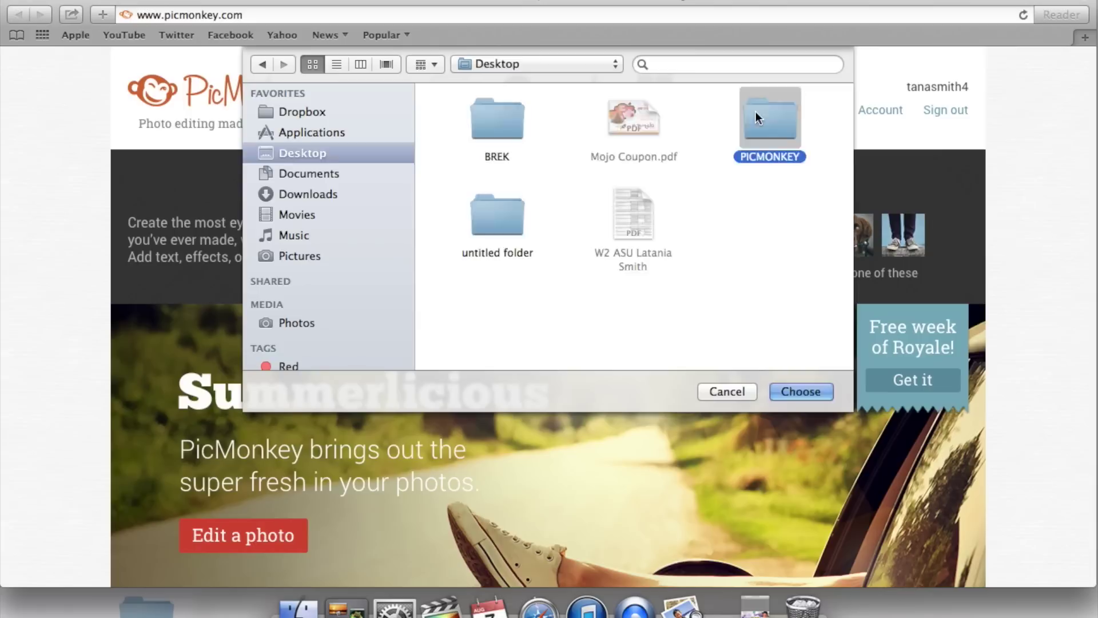
scroll(699, 232, "down", 1)
double_click(770, 300)
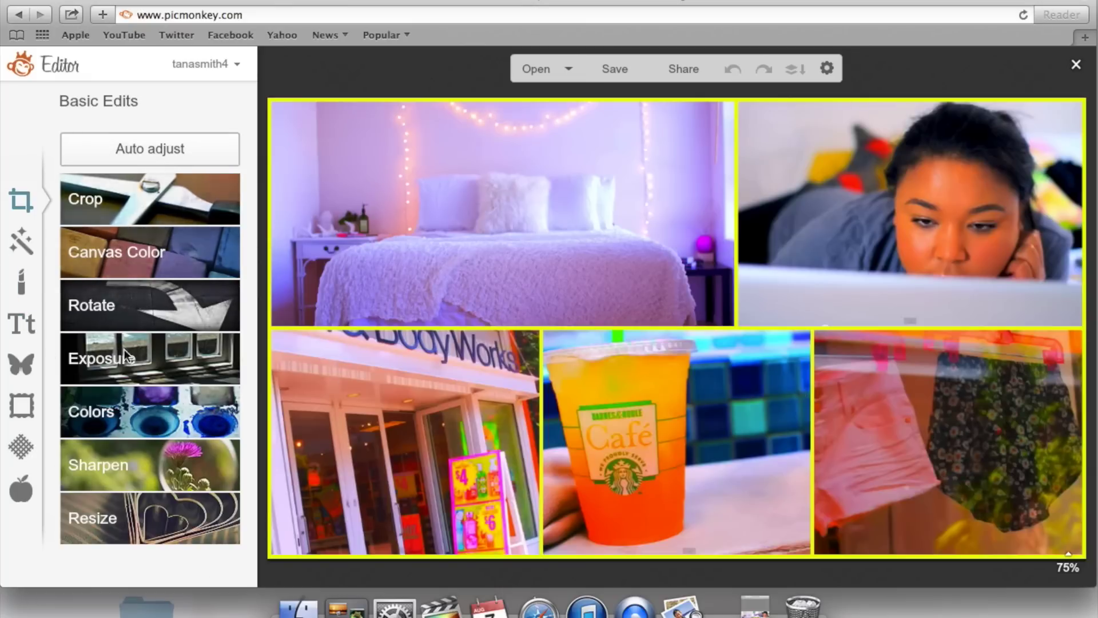
left_click(19, 244)
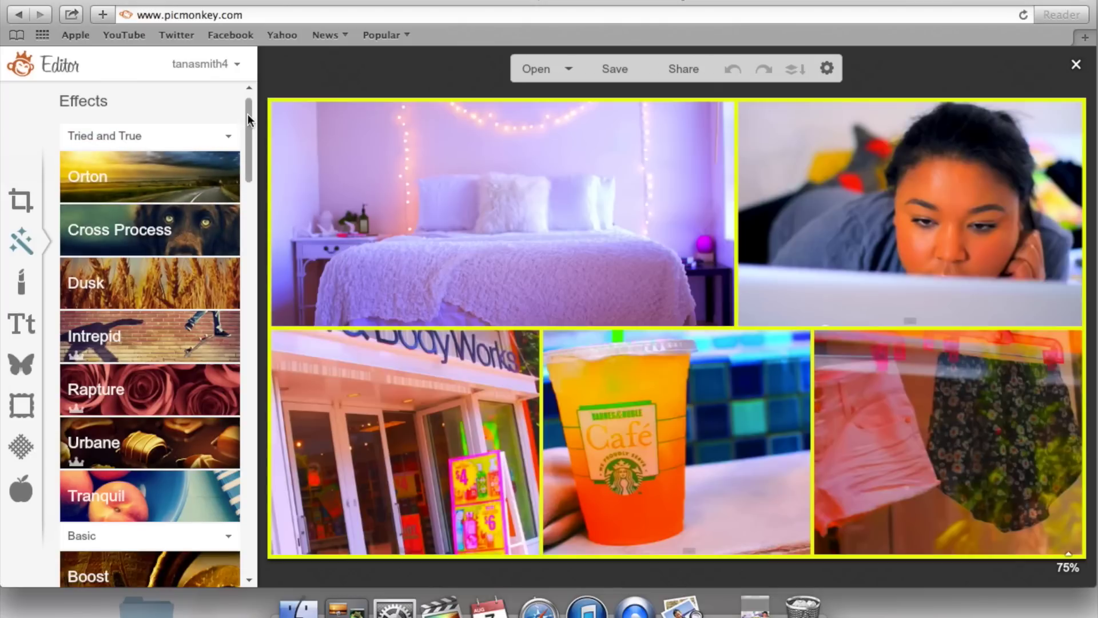
mouse_move(248, 115)
left_mouse_down()
mouse_move(241, 463)
mouse_move(231, 122)
left_mouse_up()
scroll(232, 122, "up", 2)
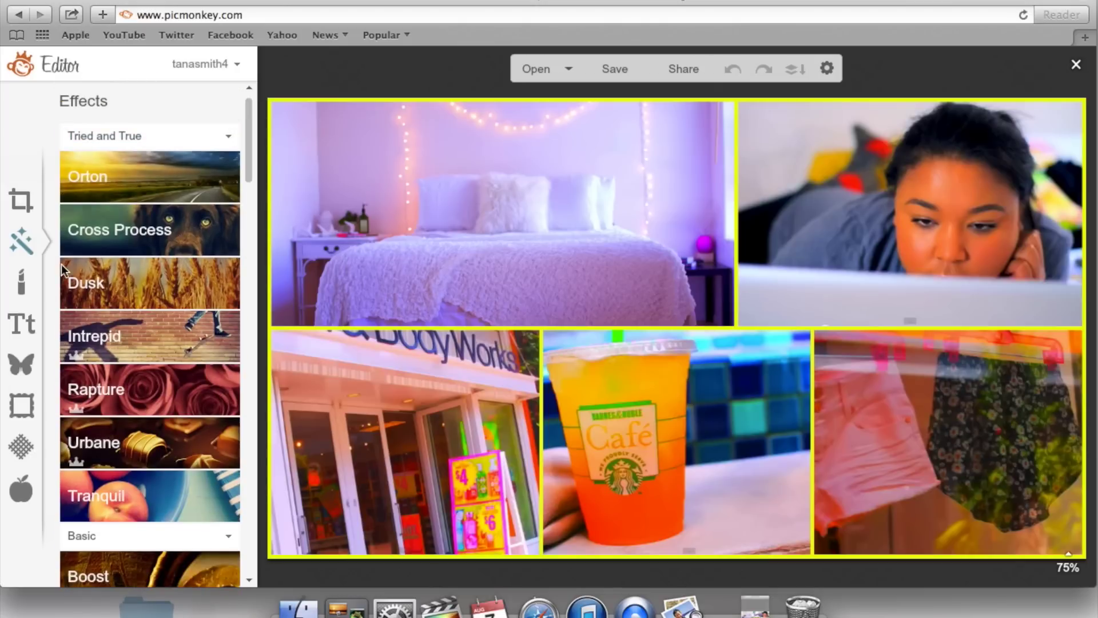
Examine the text fonts, comparing the built-in collection with the user's own fonts
left_click(19, 329)
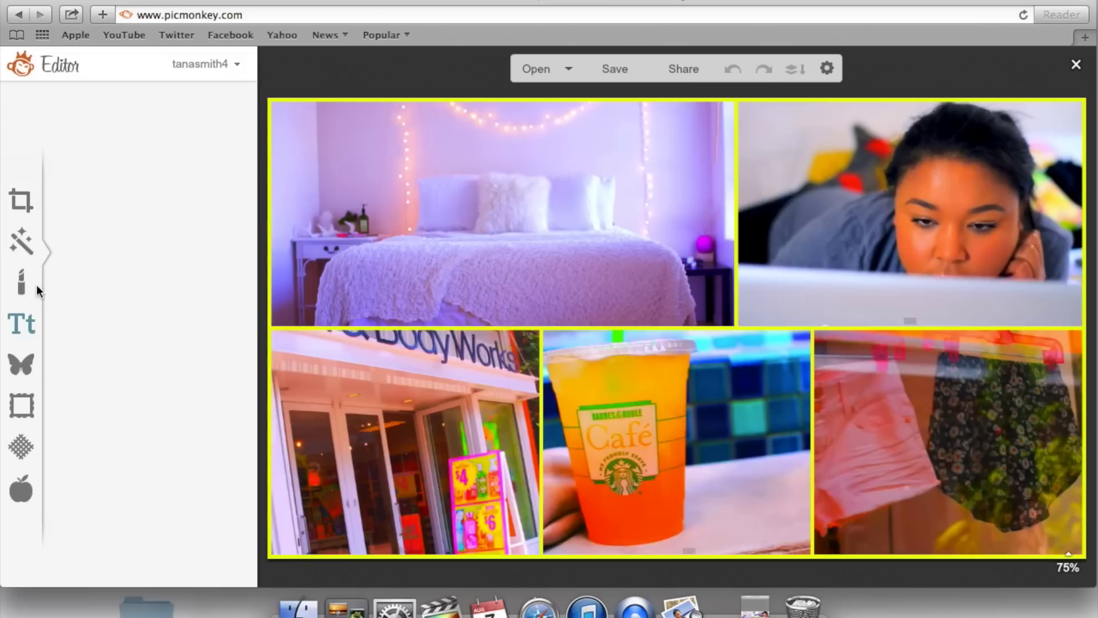
left_click(17, 322)
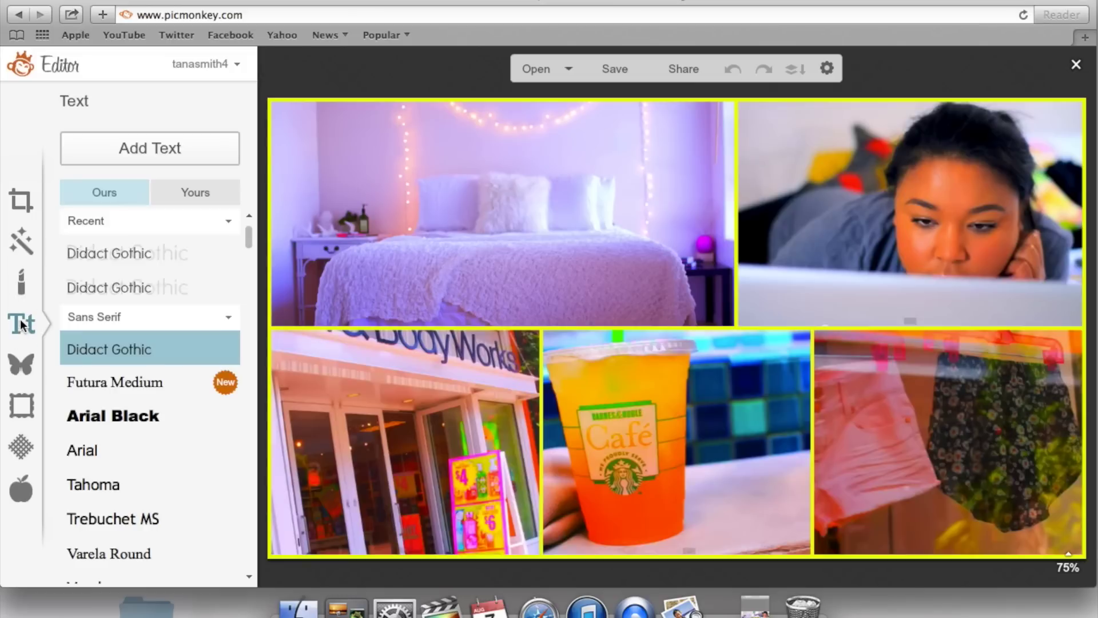
left_click(192, 188)
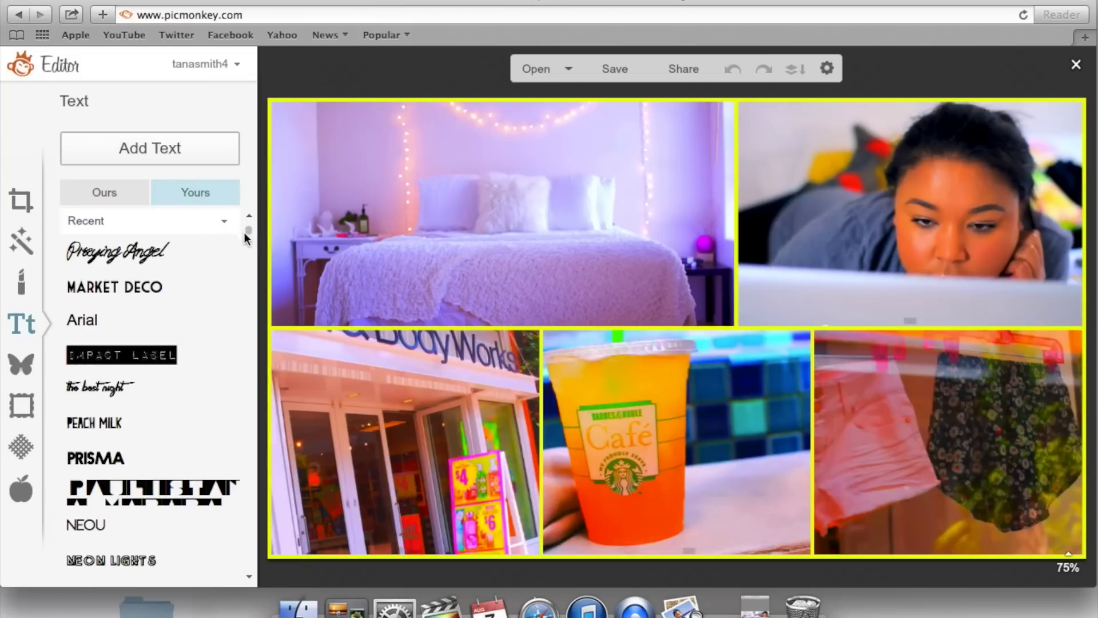
mouse_move(244, 234)
left_mouse_down()
mouse_move(248, 263)
mouse_move(249, 229)
left_mouse_up()
left_click(109, 195)
left_click_drag(248, 232, 249, 320)
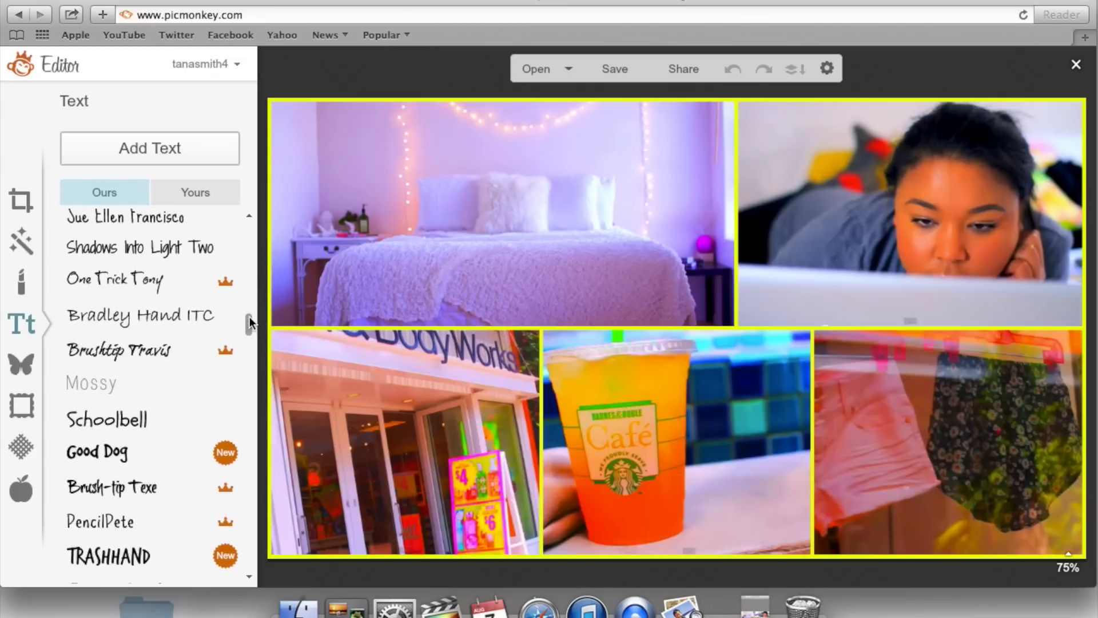
left_click(175, 188)
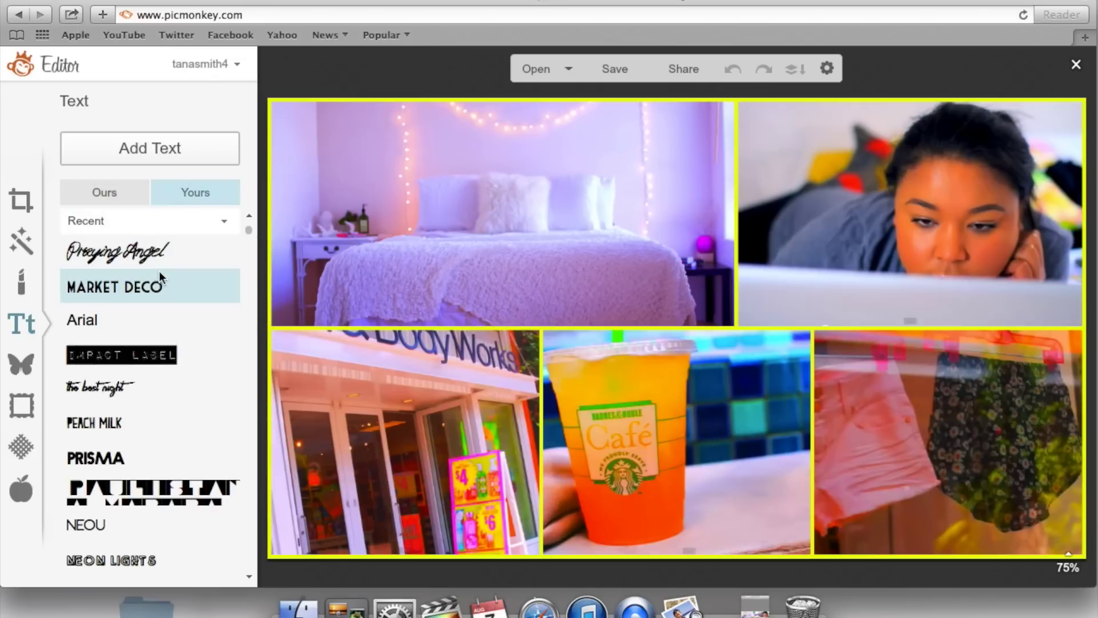
scroll(249, 232, "down", 3)
mouse_move(248, 232)
left_mouse_down()
mouse_move(250, 328)
mouse_move(246, 217)
left_mouse_up()
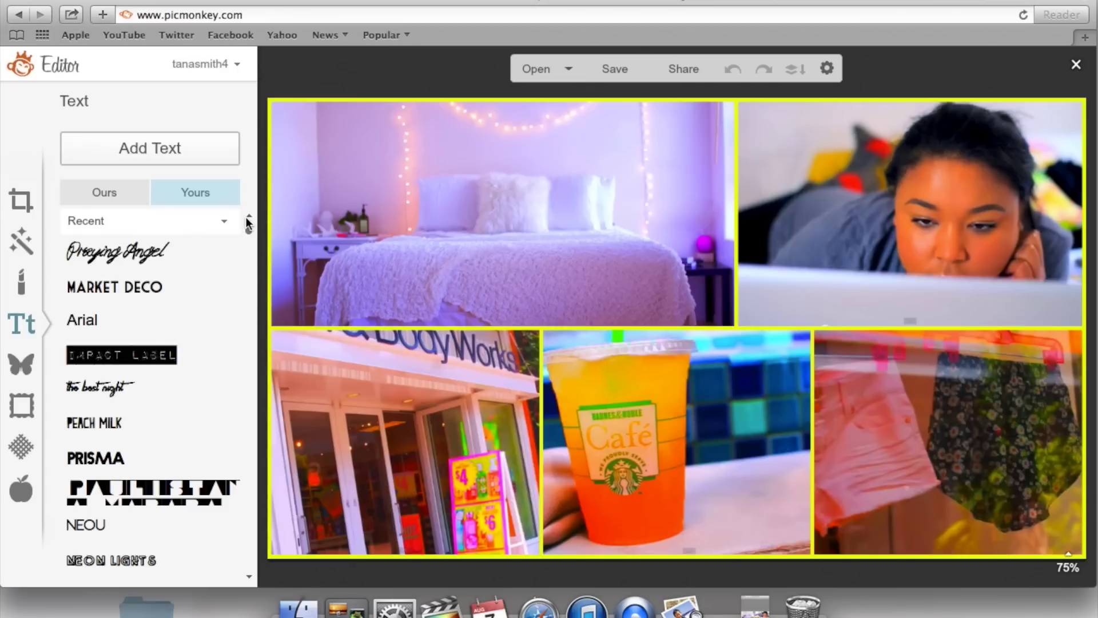
Add the text SUMMER to the collage in the Market Deco font
left_click(125, 294)
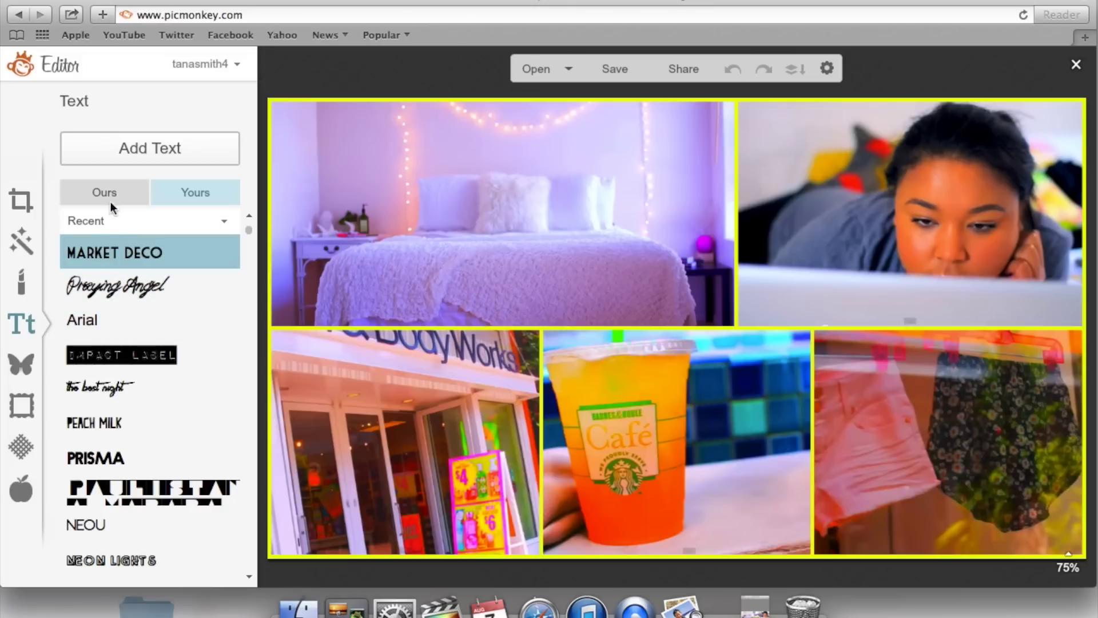
left_click(93, 156)
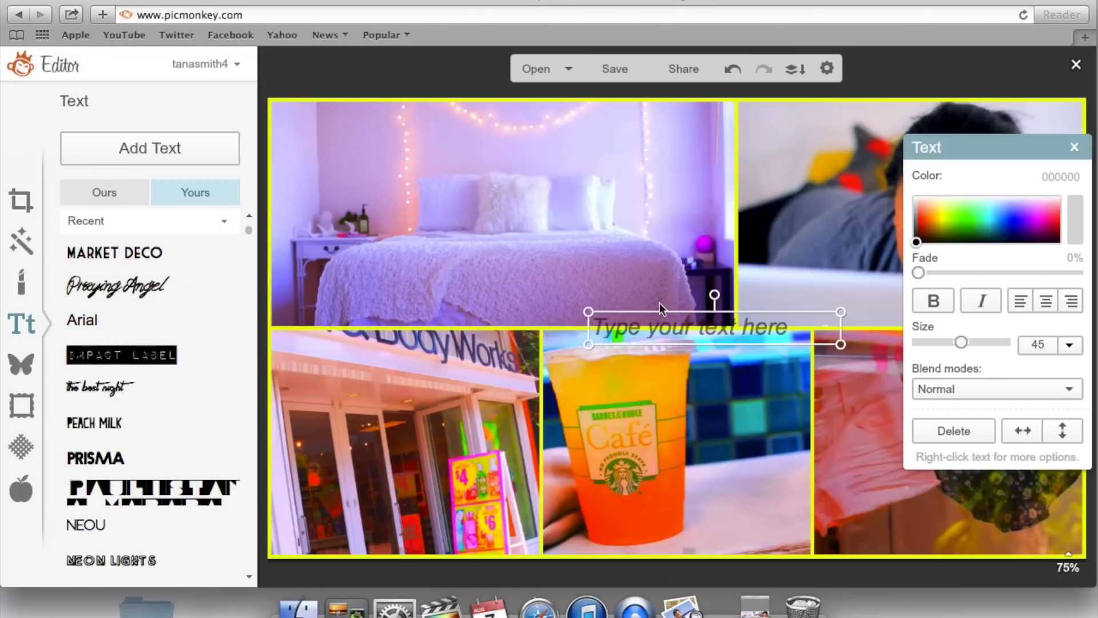
left_click(645, 326)
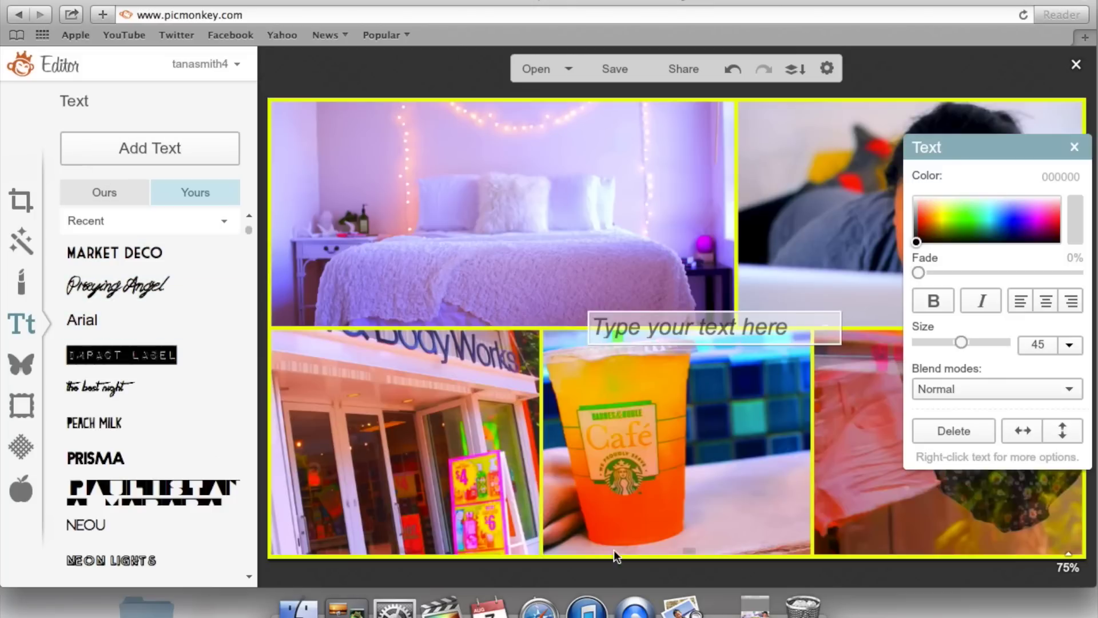
type("SUMMER")
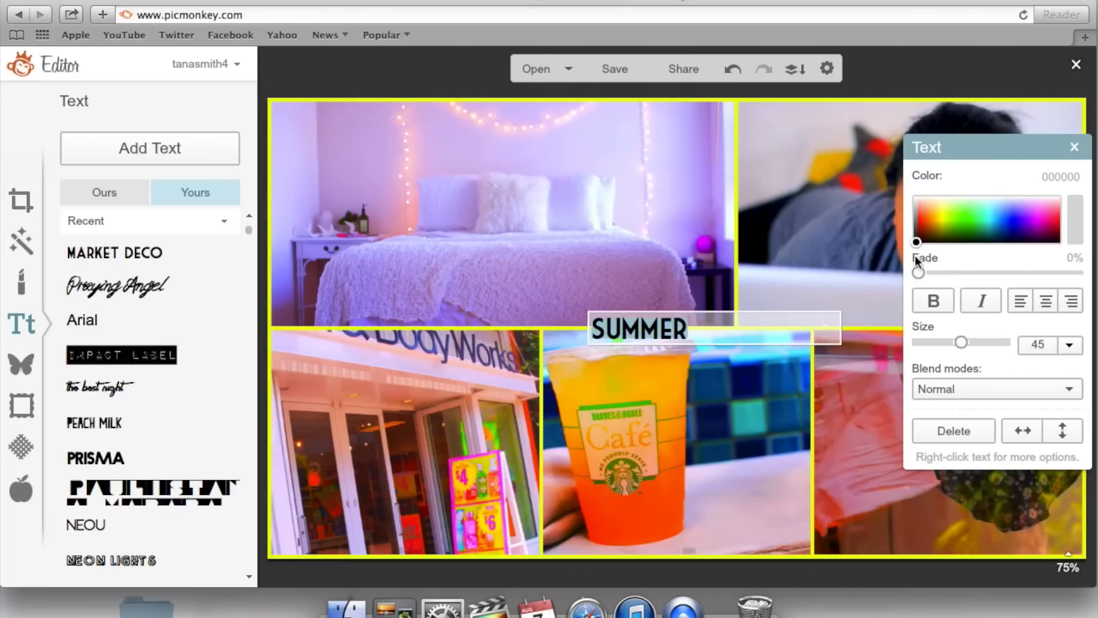
Make the SUMMER text white at size 113 and move it to the top centre of the collage
left_click_drag(916, 245, 912, 176)
left_click(983, 343)
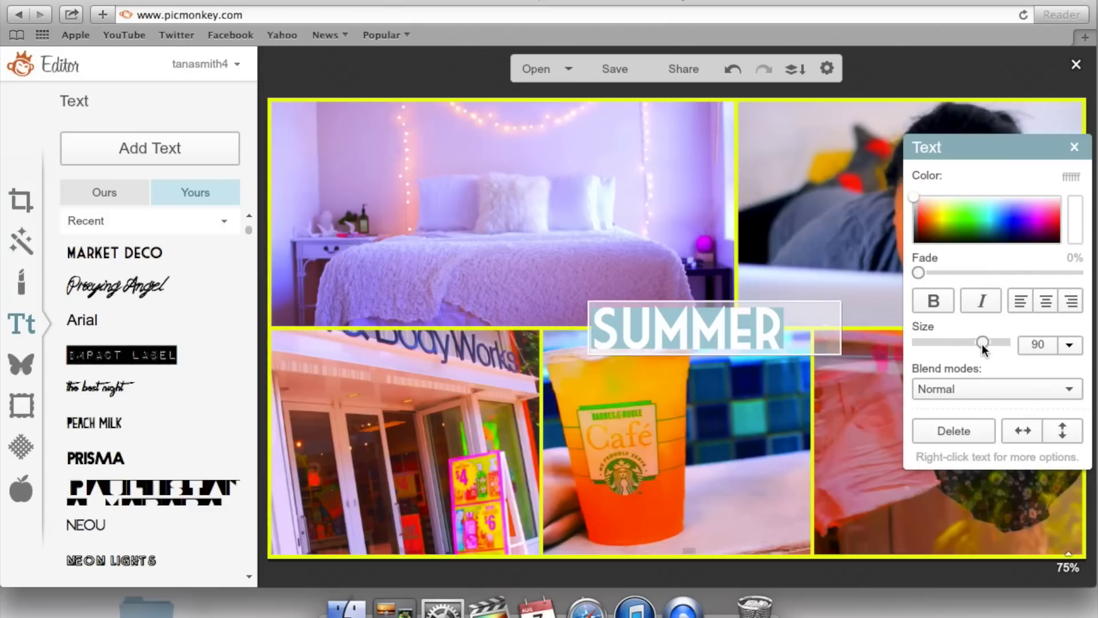
left_click(995, 345)
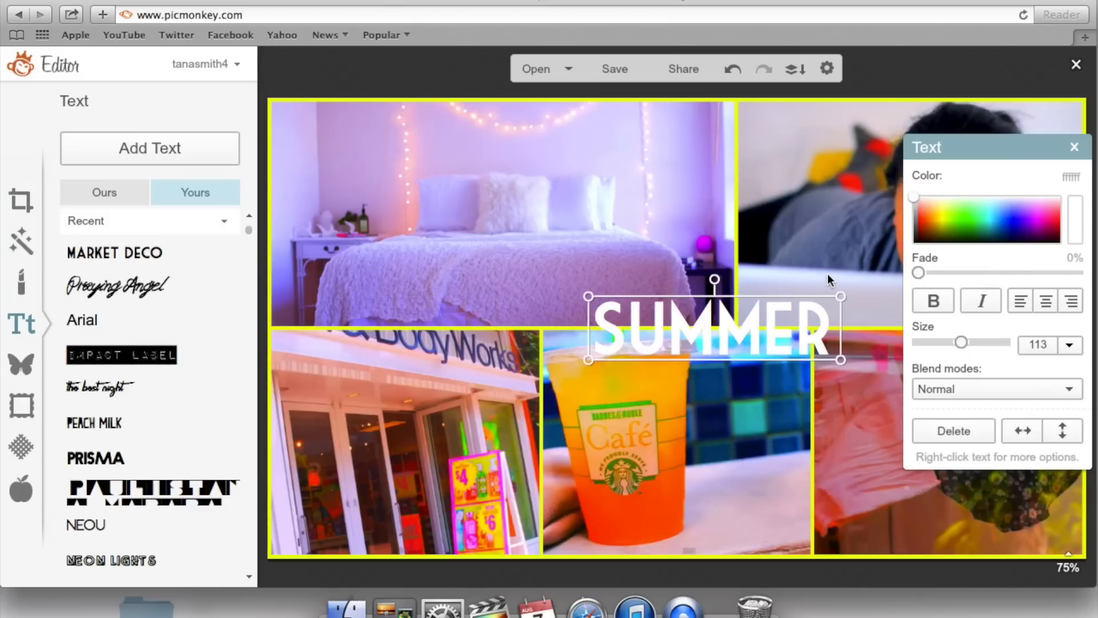
left_click_drag(766, 331, 732, 133)
Add the text NIGHT in black beneath SUMMER and restyle it with a large handwritten font
left_click(152, 153)
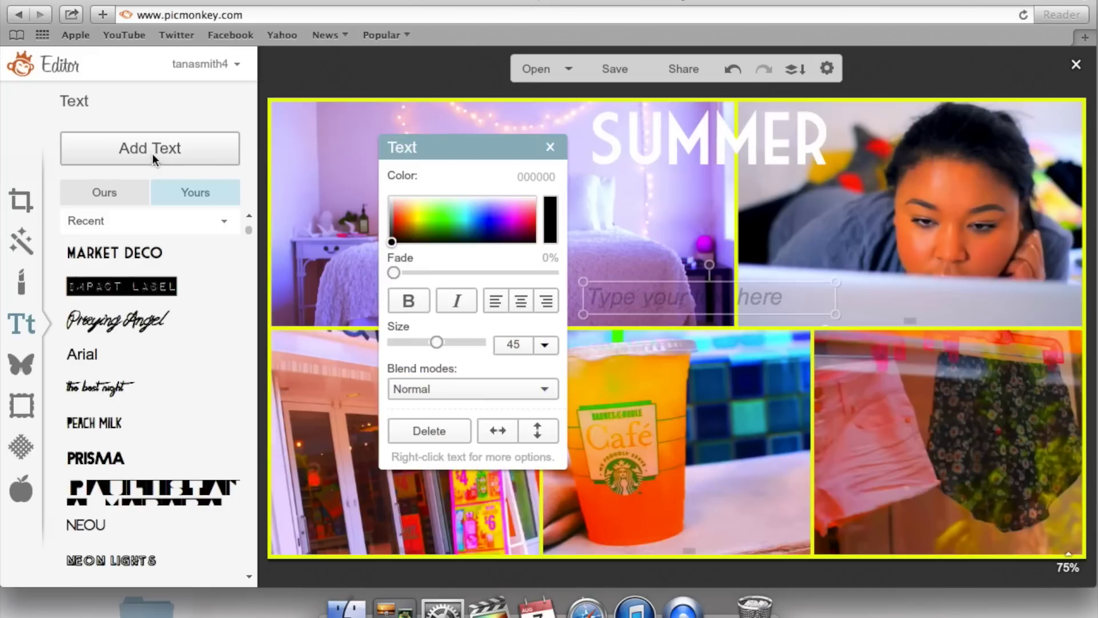
left_click(643, 294)
type("NIGHT")
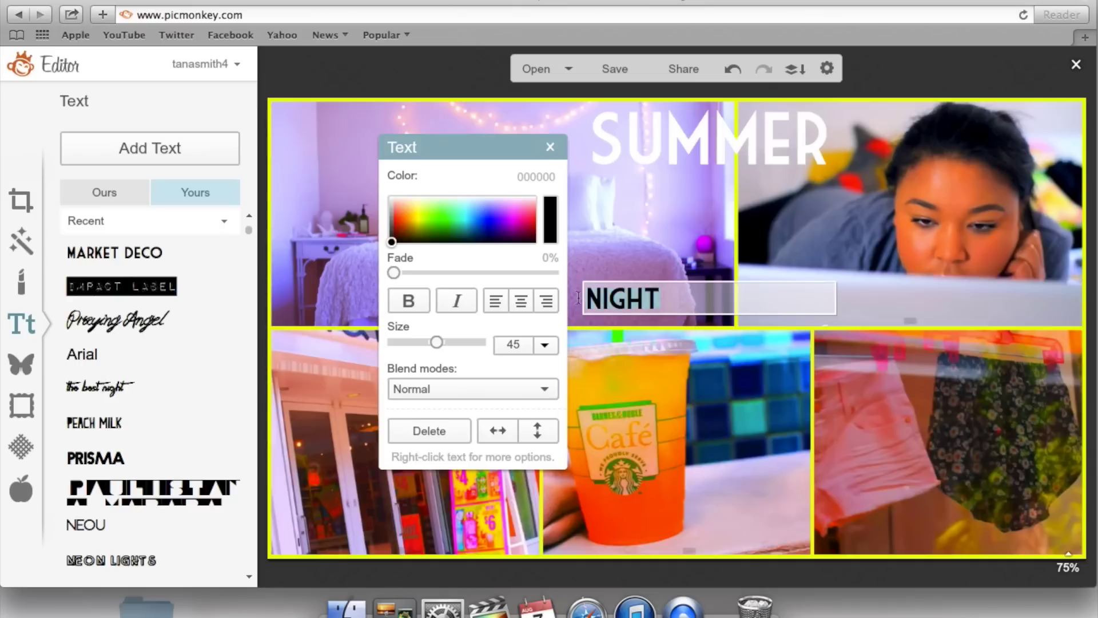
left_click_drag(249, 236, 246, 315)
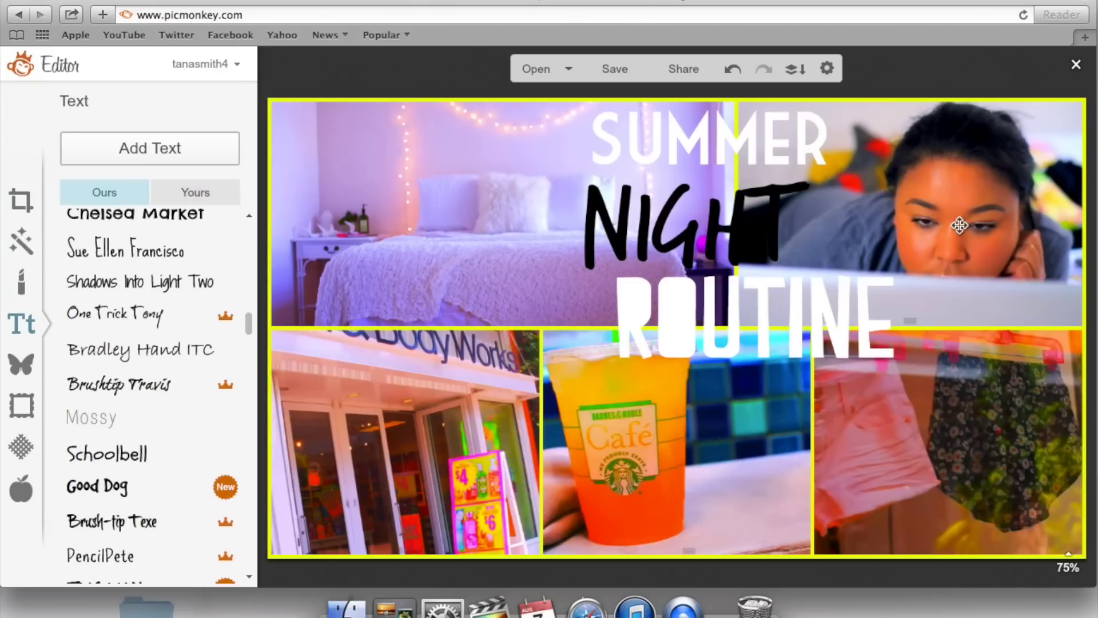
Find the Draw effect in the Artsy group of effects
left_click(21, 251)
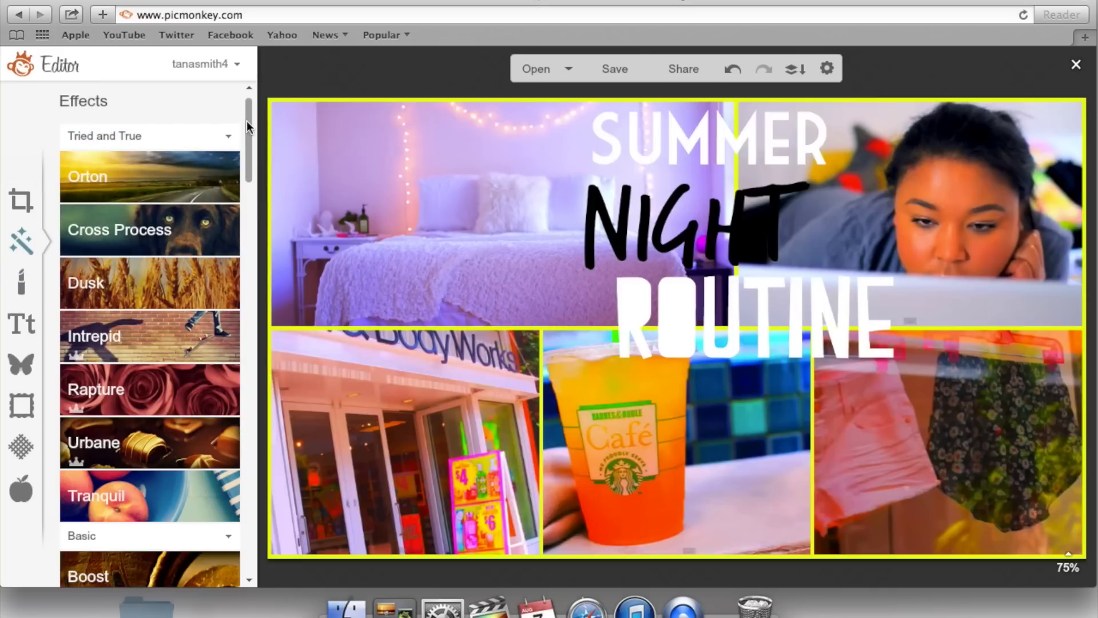
mouse_move(246, 121)
left_mouse_down()
mouse_move(252, 470)
mouse_move(266, 527)
left_mouse_up()
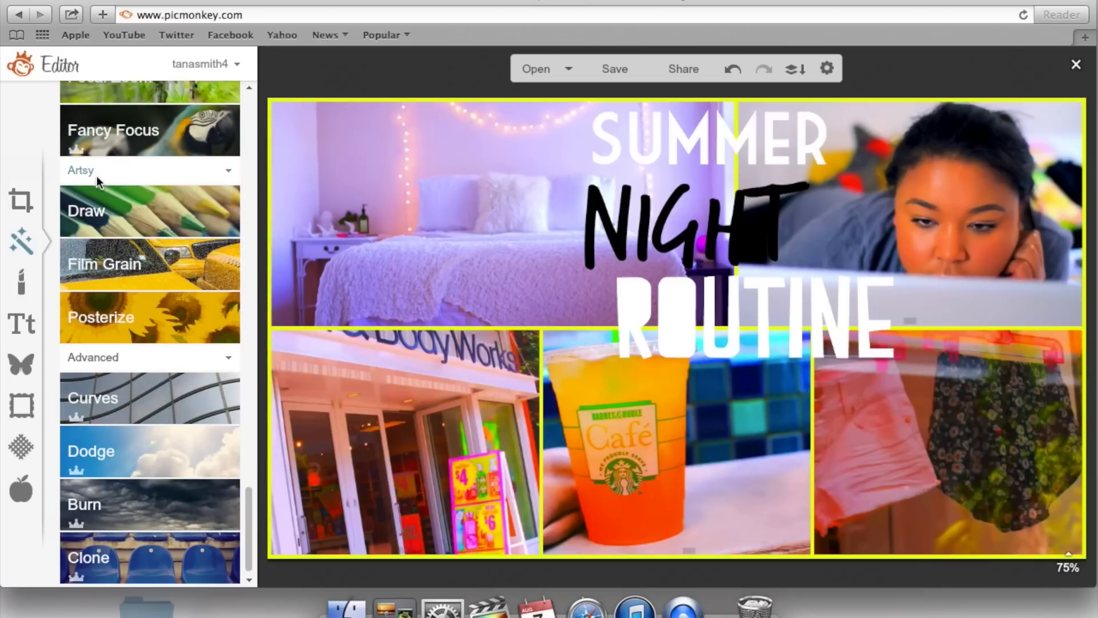
Try a white Draw stroke behind NIGHT with brush size 100 and 100% hardness, and discard it
left_click(139, 201)
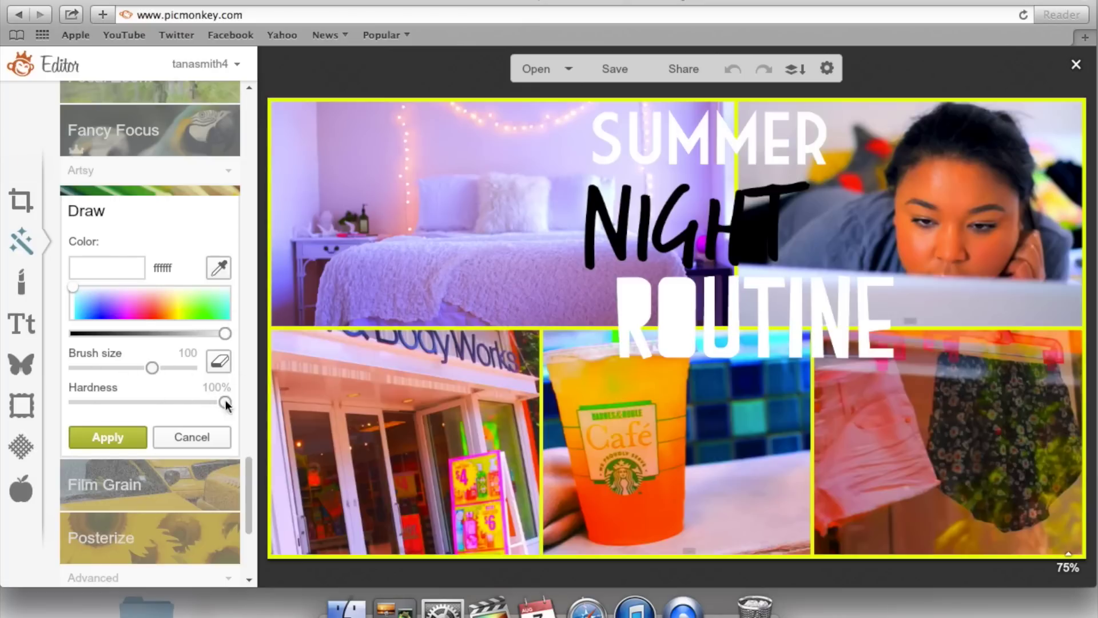
mouse_move(669, 217)
left_mouse_down()
mouse_move(798, 226)
mouse_move(391, 284)
left_mouse_up()
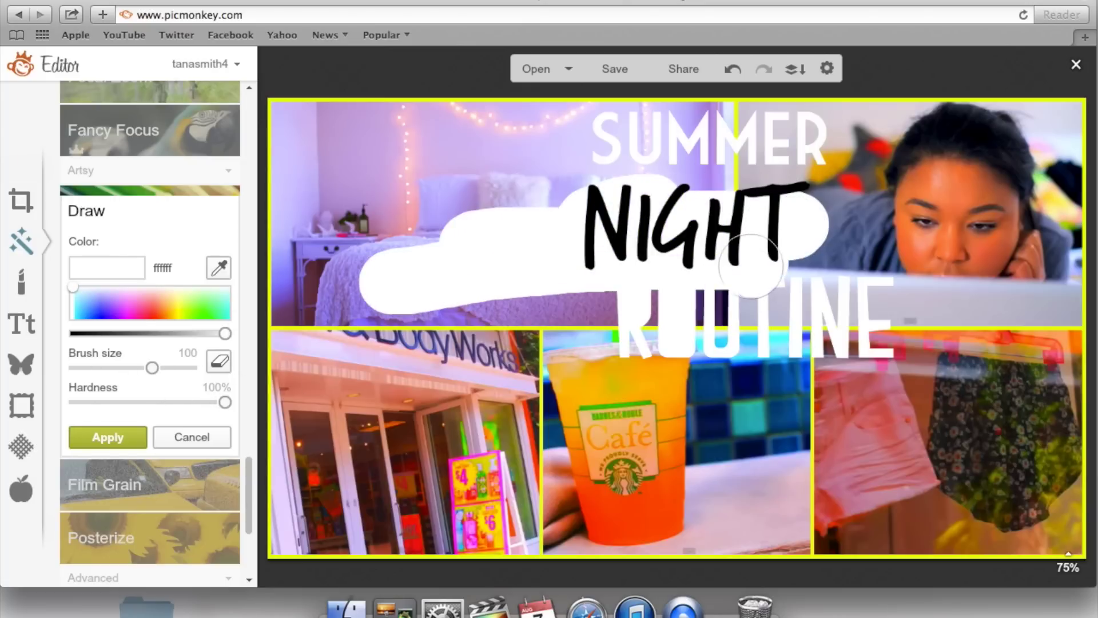
left_click(203, 444)
Start the Draw effect again with hardness 0%, brush size 147 and the yellow color e9ff6a
left_click(115, 214)
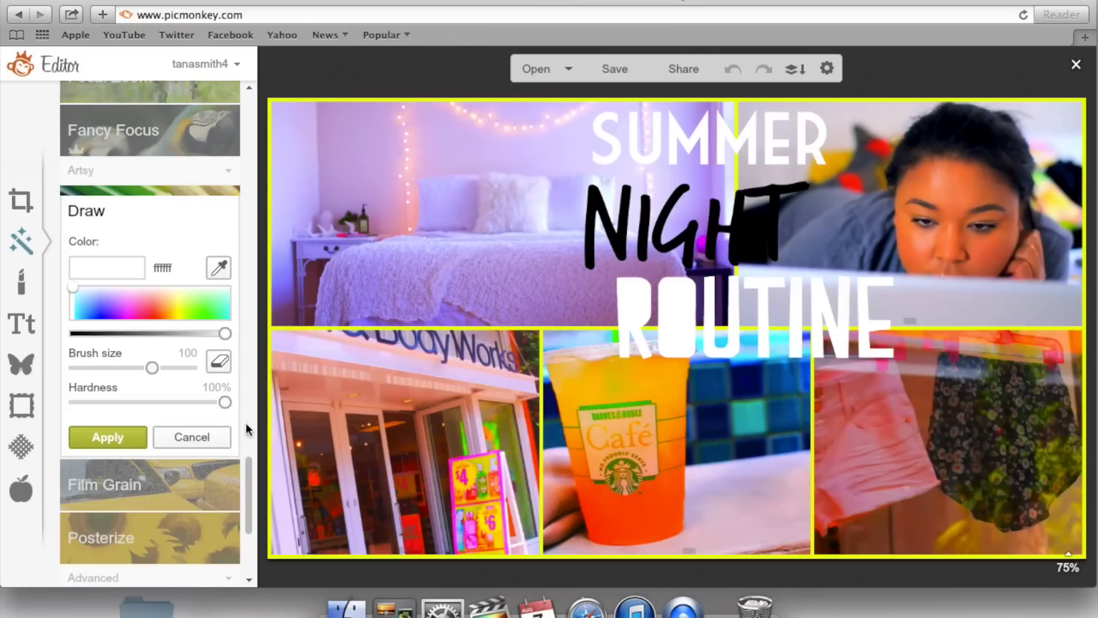
left_click_drag(223, 403, 66, 403)
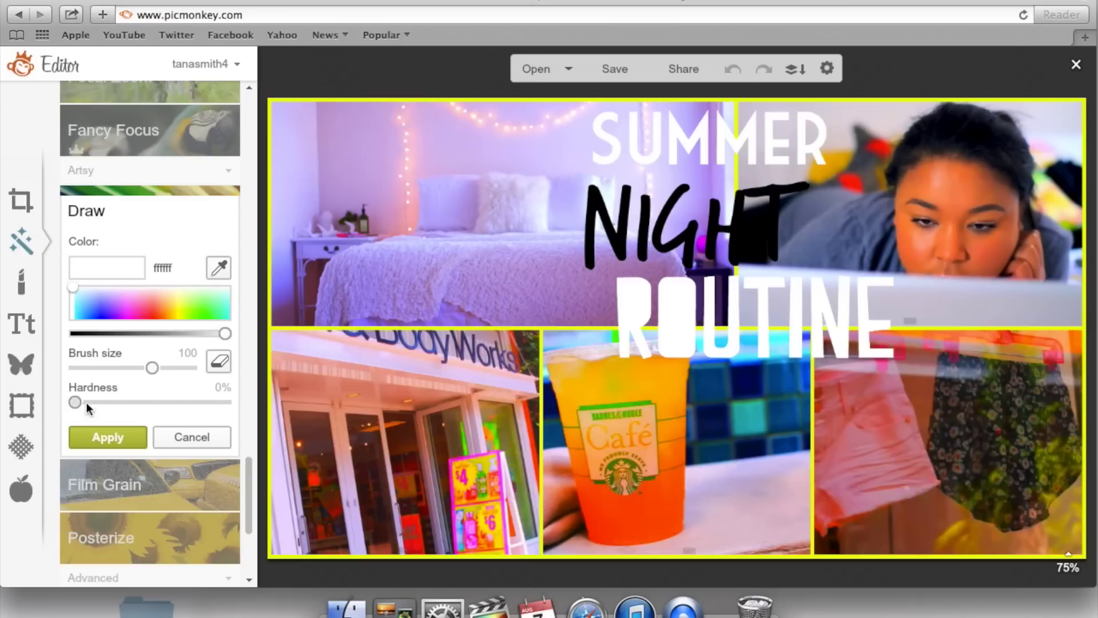
left_click_drag(152, 367, 164, 367)
left_click(181, 306)
Paint a soft yellow glow behind the word NIGHT with the Draw brush
mouse_move(1069, 509)
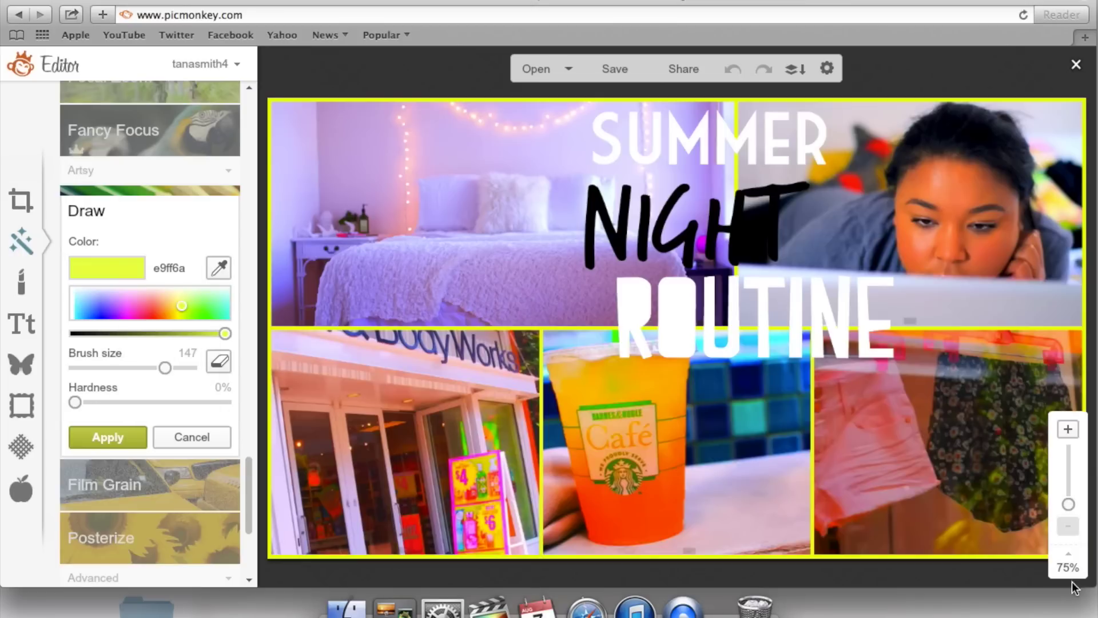
left_click_drag(1068, 505, 1068, 498)
left_click_drag(977, 540, 981, 528)
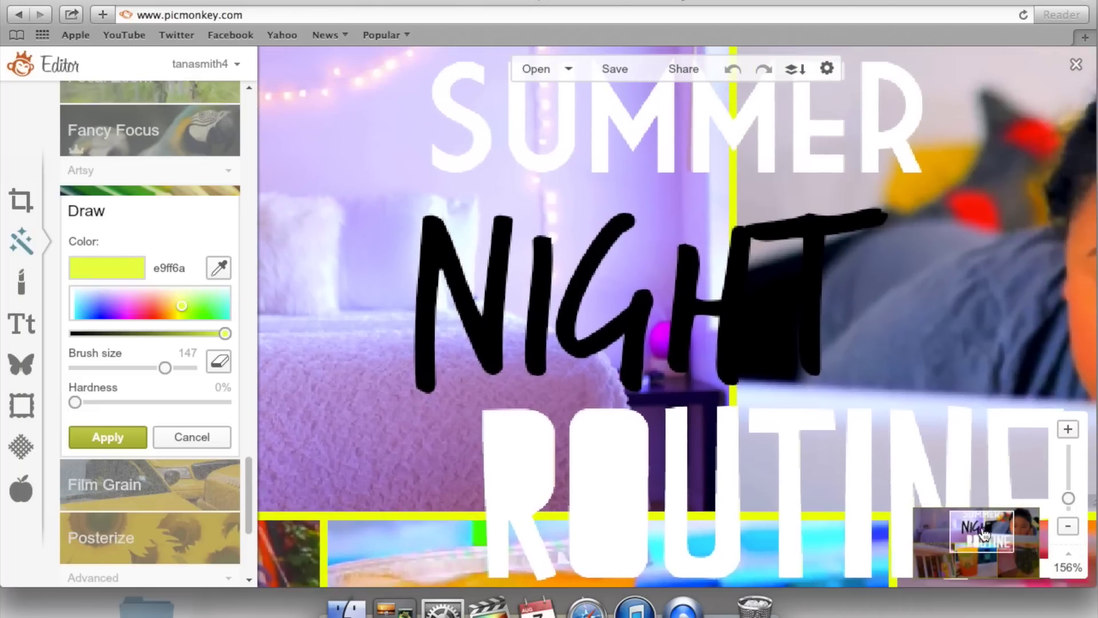
mouse_move(459, 293)
left_mouse_down()
mouse_move(460, 329)
mouse_move(474, 295)
mouse_move(502, 298)
mouse_move(515, 320)
mouse_move(548, 307)
mouse_move(569, 275)
mouse_move(583, 304)
mouse_move(578, 332)
mouse_move(605, 332)
mouse_move(694, 275)
mouse_move(695, 300)
mouse_move(722, 308)
mouse_move(792, 243)
mouse_move(833, 234)
mouse_move(818, 338)
mouse_move(433, 291)
mouse_move(400, 243)
mouse_move(429, 277)
left_mouse_up()
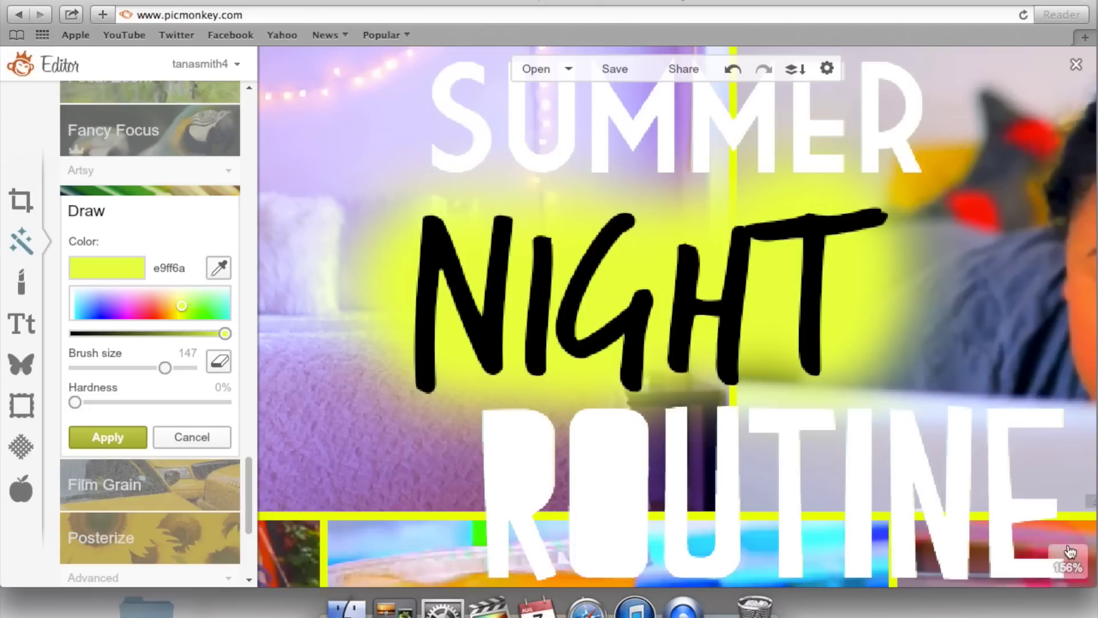
Paint a light-blue a6f3ff glow behind ROUTINE and SUMMER with brush size 96, and apply the Draw effect
mouse_move(1073, 563)
left_click(1069, 529)
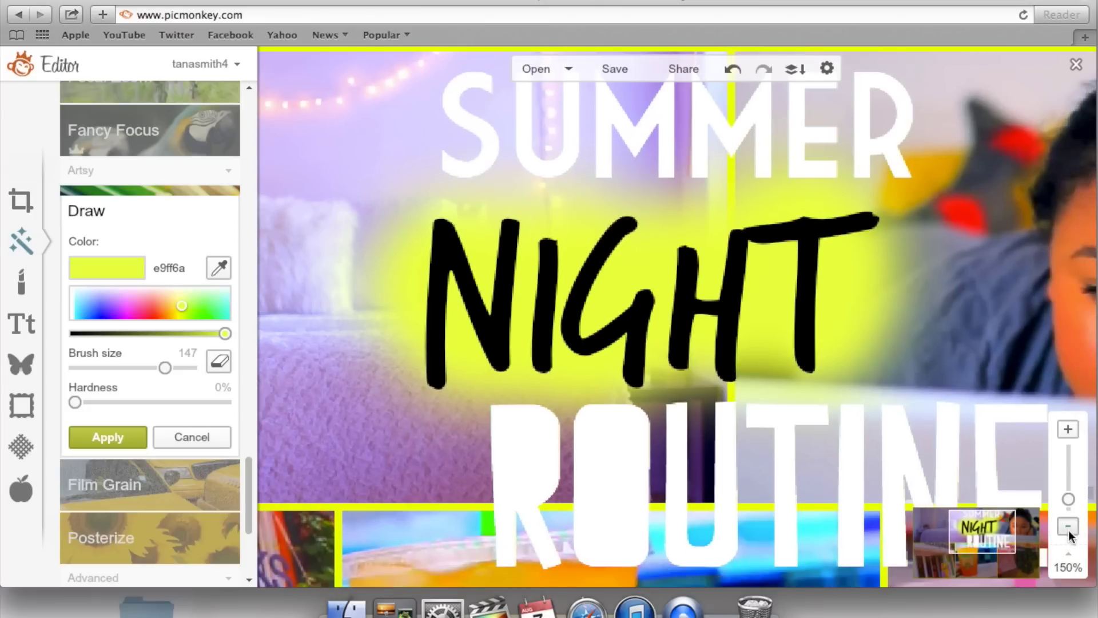
left_click(1068, 527)
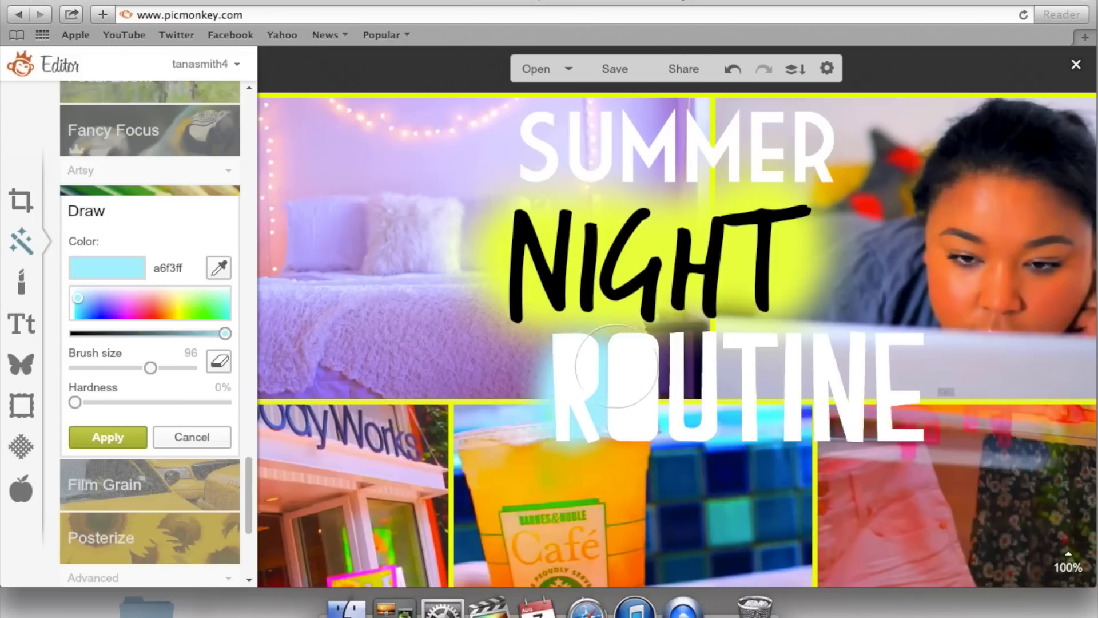
mouse_move(615, 366)
left_mouse_down()
mouse_move(632, 395)
mouse_move(627, 441)
mouse_move(670, 366)
mouse_move(694, 416)
mouse_move(712, 366)
mouse_move(743, 354)
mouse_move(755, 446)
mouse_move(784, 378)
mouse_move(812, 378)
mouse_move(841, 435)
mouse_move(829, 355)
mouse_move(860, 411)
mouse_move(852, 354)
mouse_move(892, 323)
mouse_move(910, 338)
mouse_move(884, 402)
mouse_move(918, 434)
left_mouse_up()
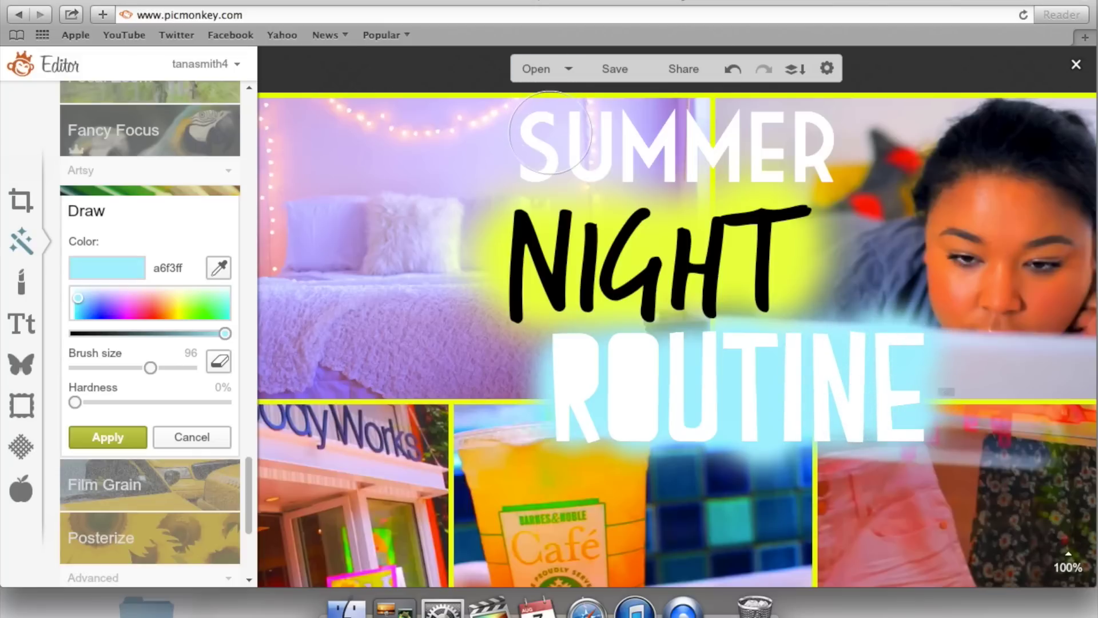
mouse_move(550, 133)
left_mouse_down()
mouse_move(558, 175)
mouse_move(632, 166)
mouse_move(656, 136)
mouse_move(672, 160)
mouse_move(707, 114)
mouse_move(738, 157)
mouse_move(757, 130)
mouse_move(798, 170)
mouse_move(827, 171)
mouse_move(795, 137)
mouse_move(813, 163)
mouse_move(798, 172)
mouse_move(803, 153)
left_mouse_up()
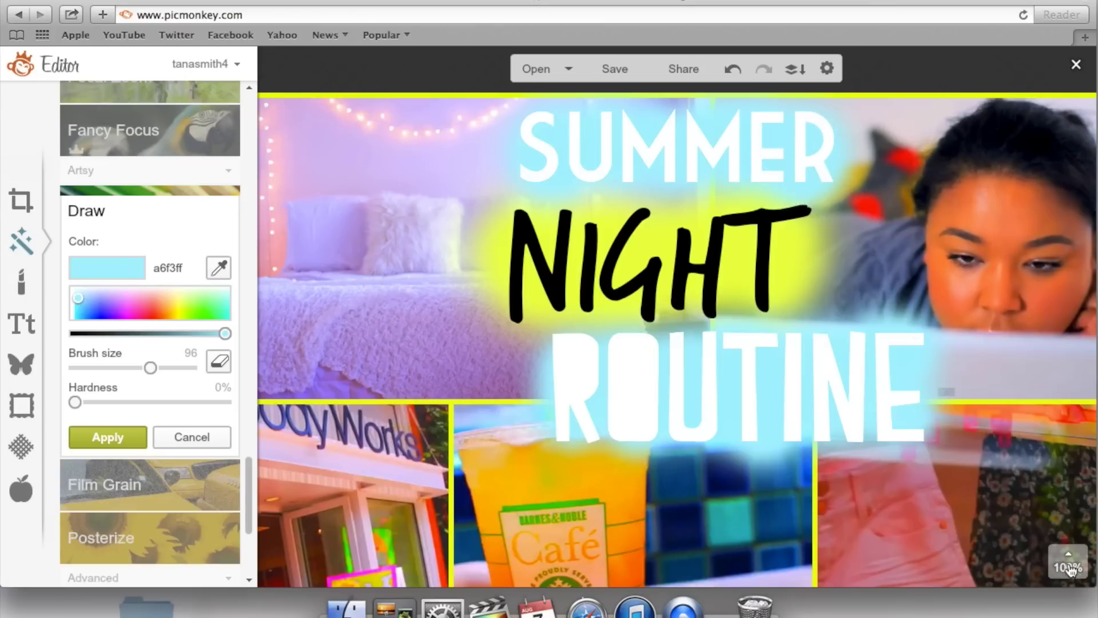
left_click(99, 440)
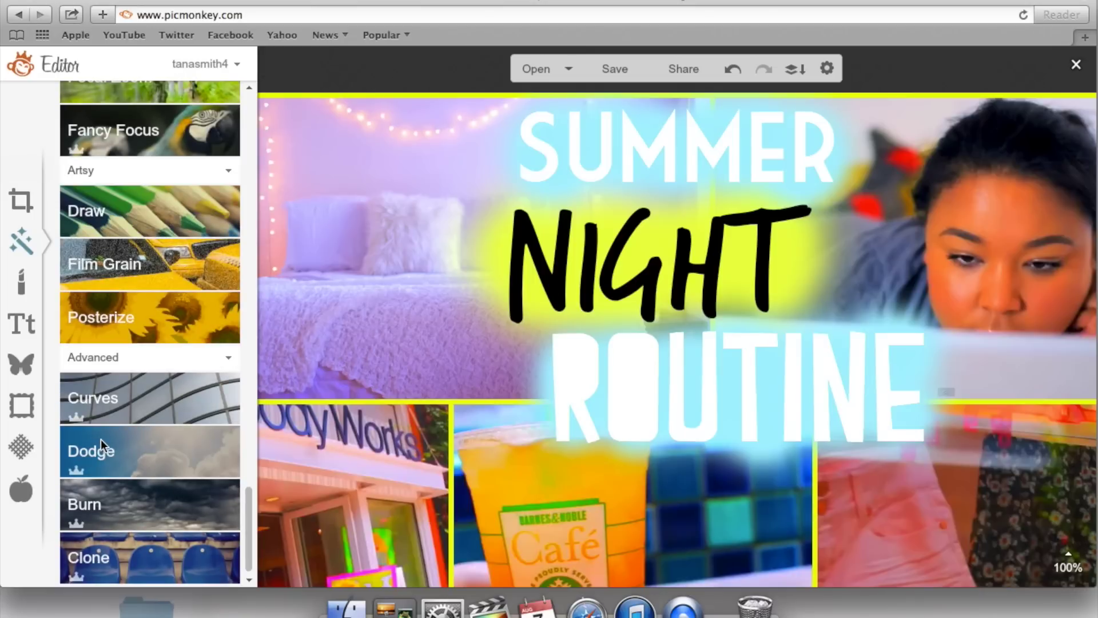
Look through the Doily Hearts and Hearts overlay collections
mouse_move(1057, 569)
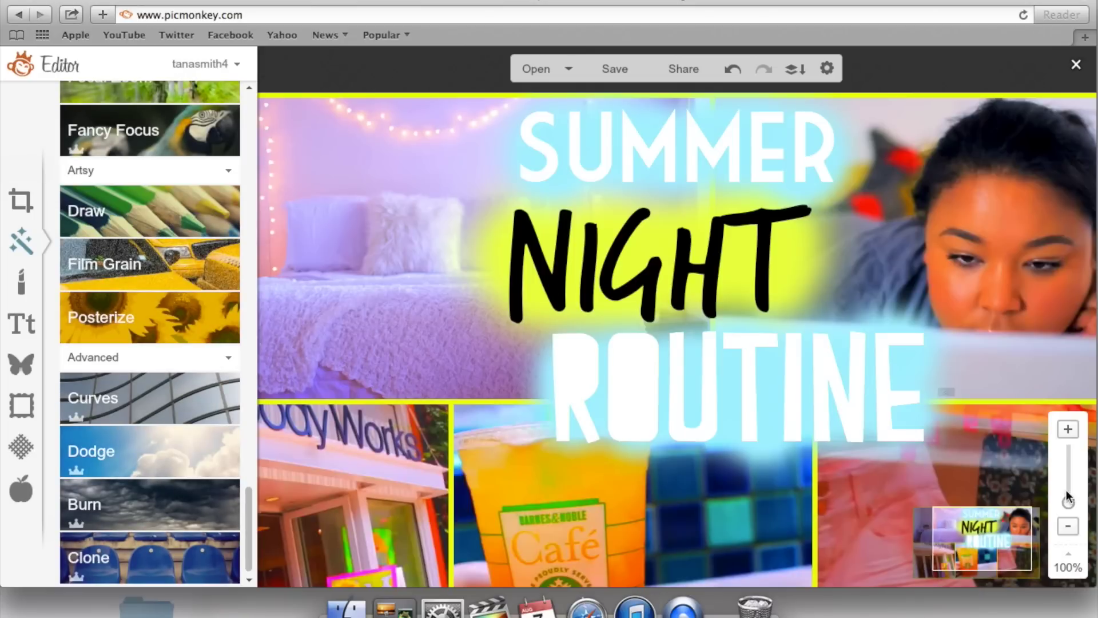
left_click(1069, 528)
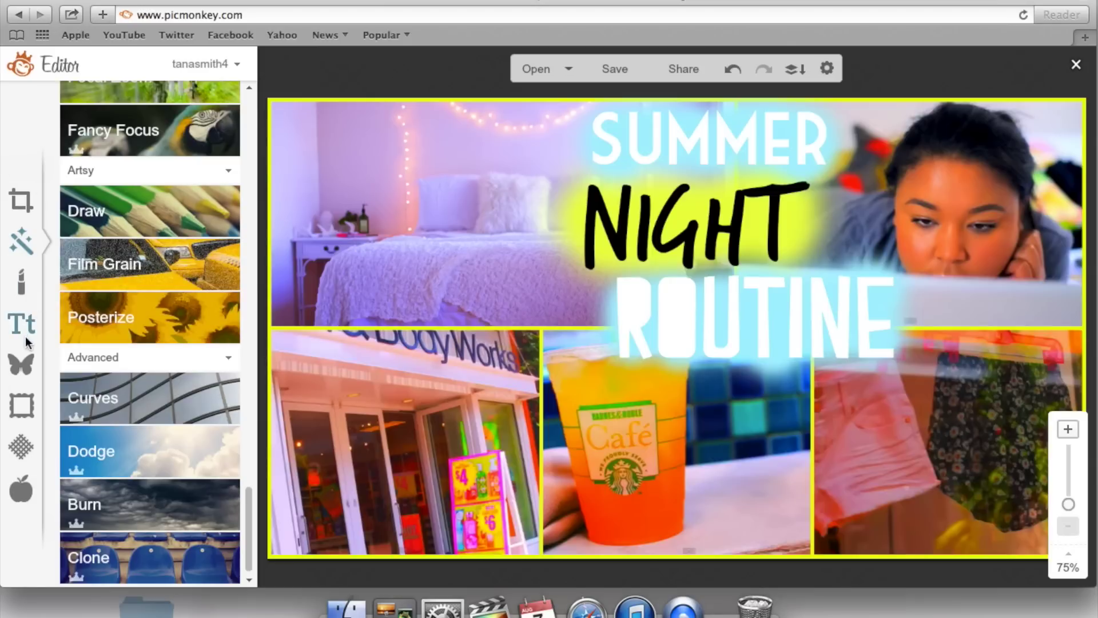
left_click(17, 366)
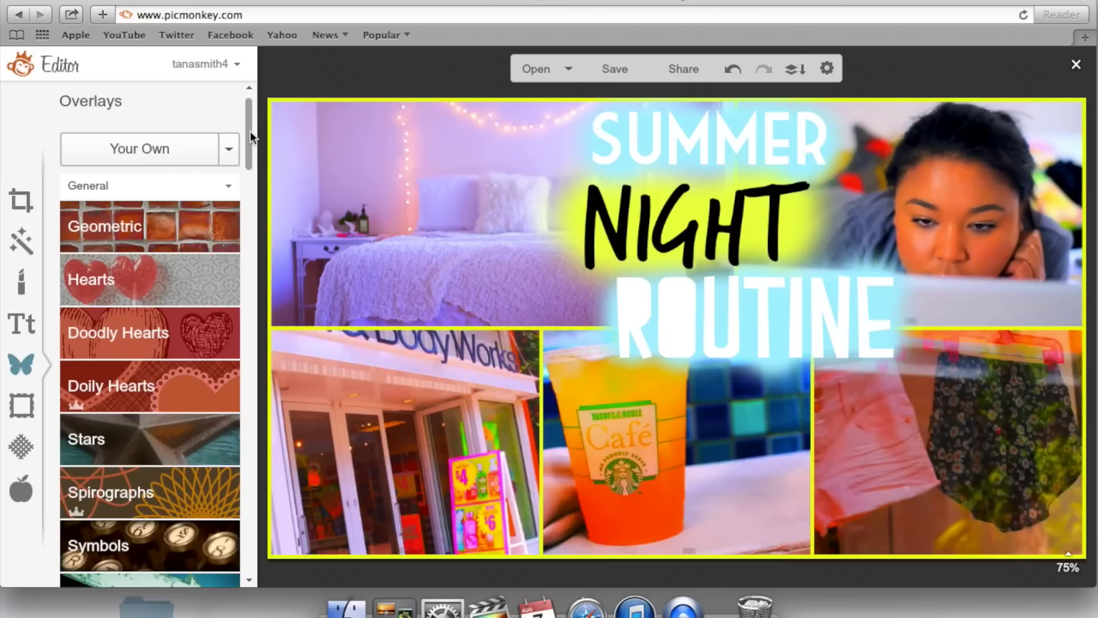
left_click(169, 389)
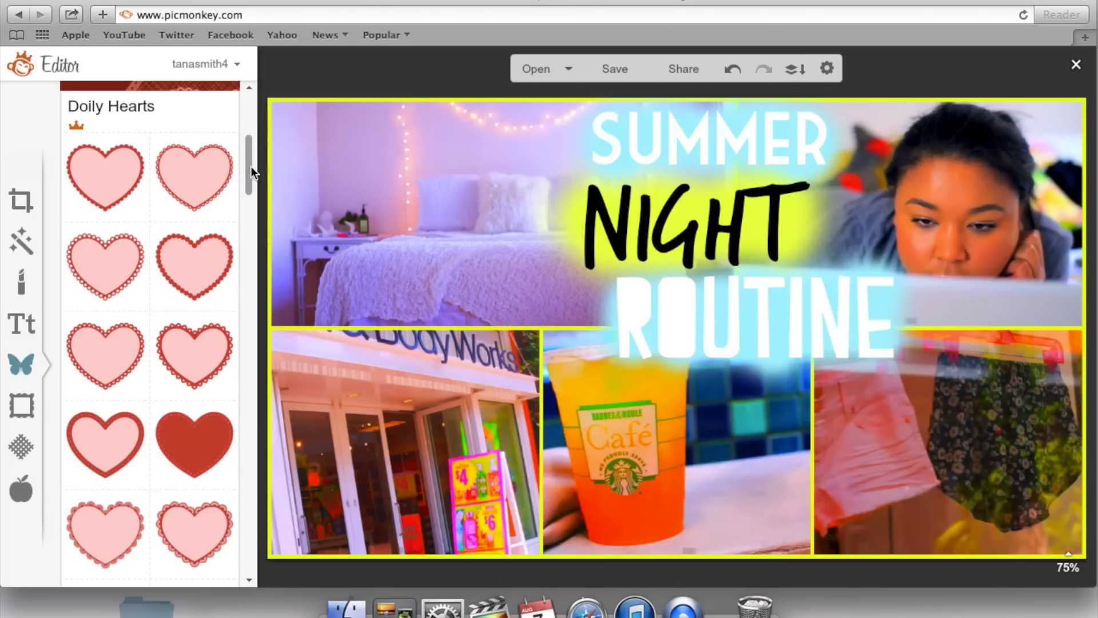
left_click_drag(252, 166, 246, 132)
left_click(136, 266)
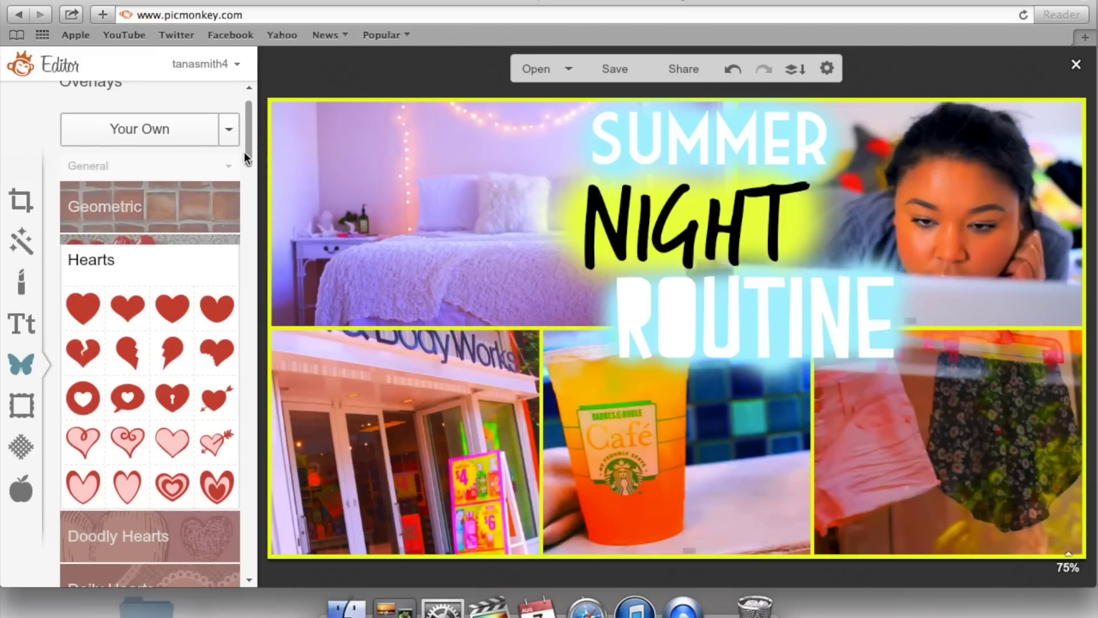
left_click_drag(249, 146, 236, 229)
Add the thin outlined Royale star overlay at the upper-left of the bedroom photo and color it yellow ffe670
left_click(142, 203)
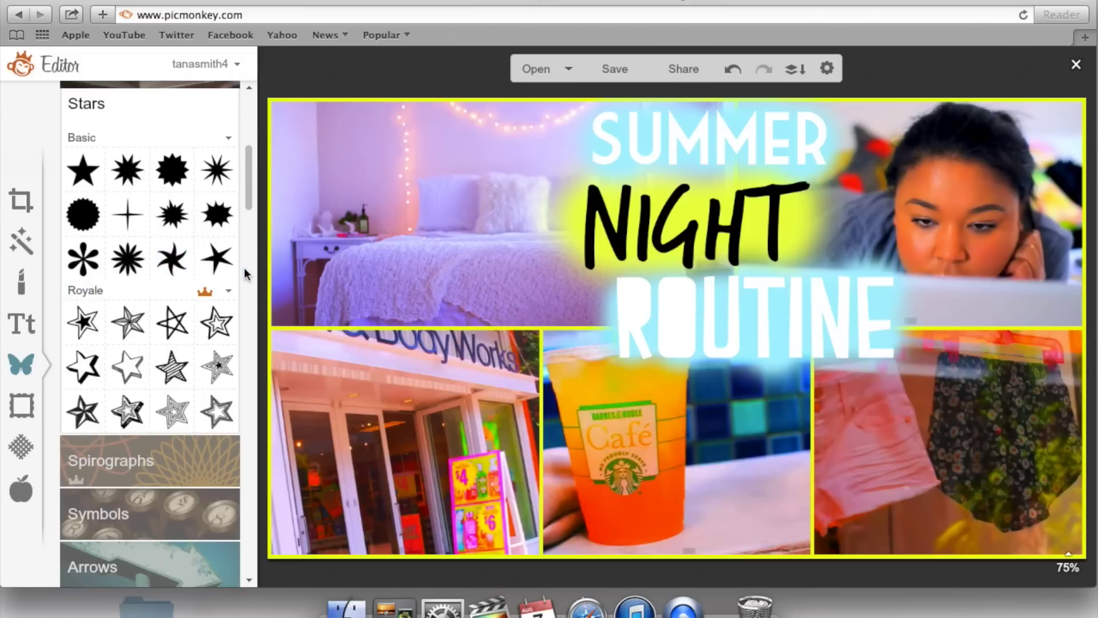
left_click(171, 322)
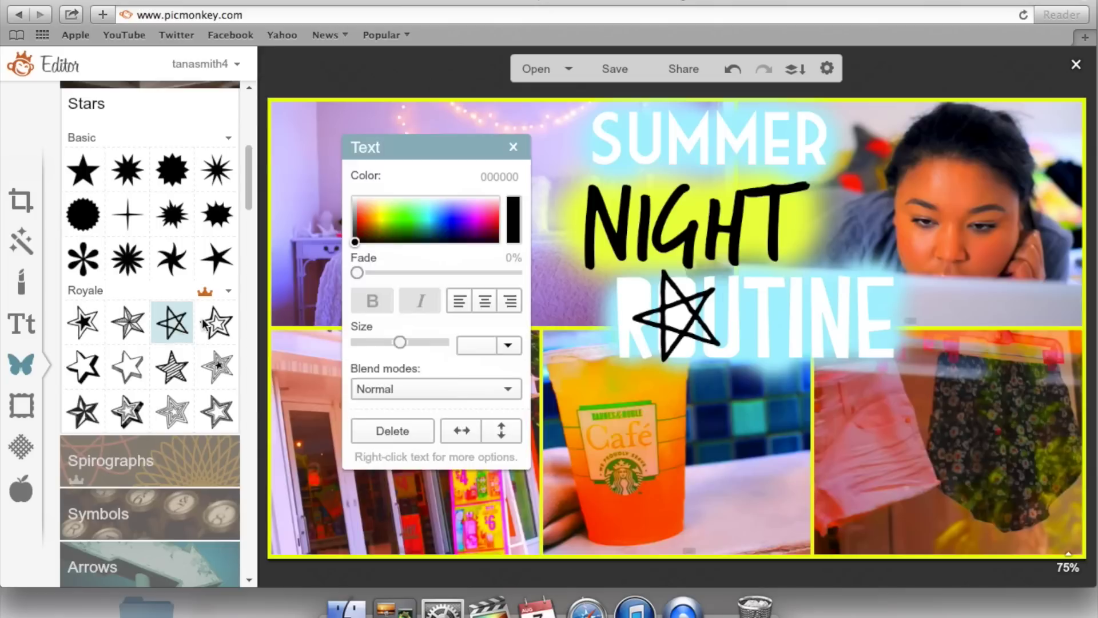
left_click_drag(690, 324, 334, 161)
left_click(425, 245)
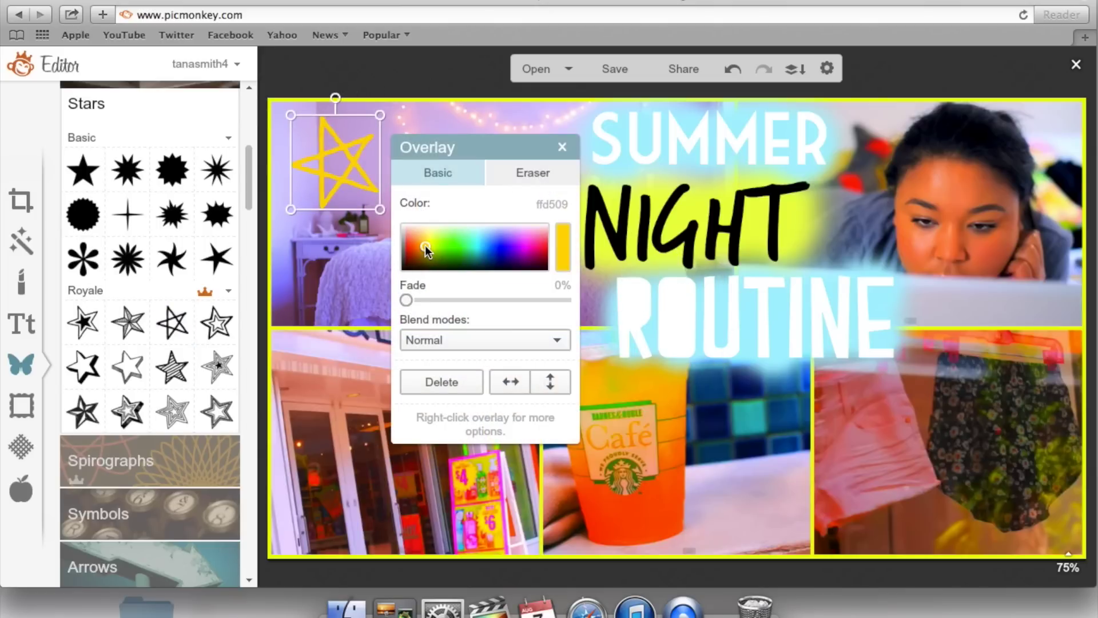
left_click(425, 236)
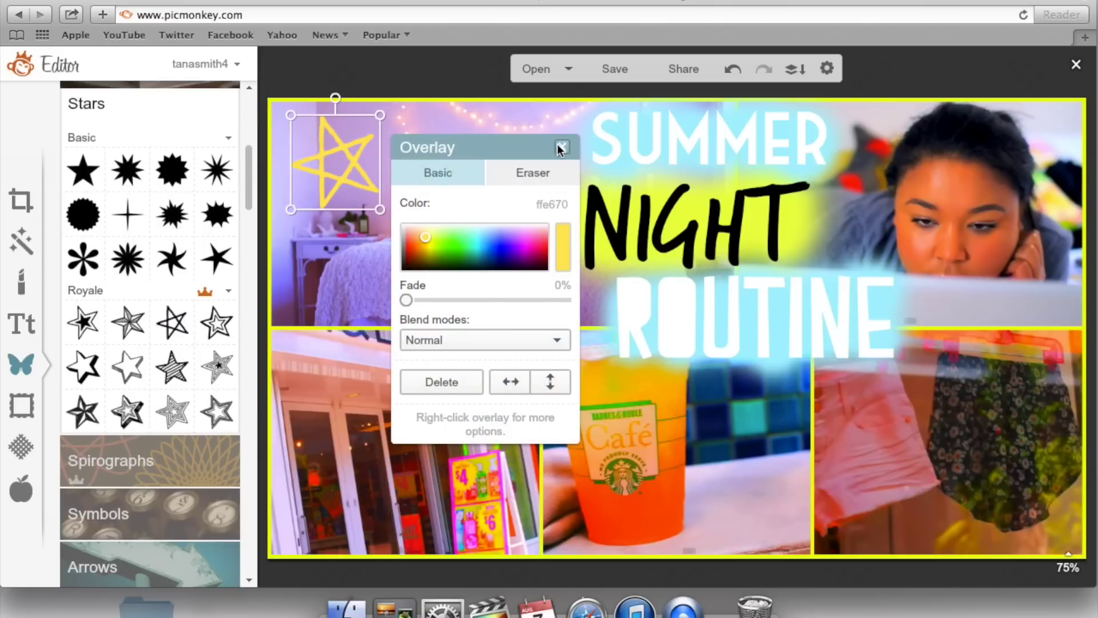
Add a hatched-outline Royale star beside the yellow star, rotate it upright, shrink it and color it blue
left_click(128, 366)
left_click_drag(671, 268, 429, 138)
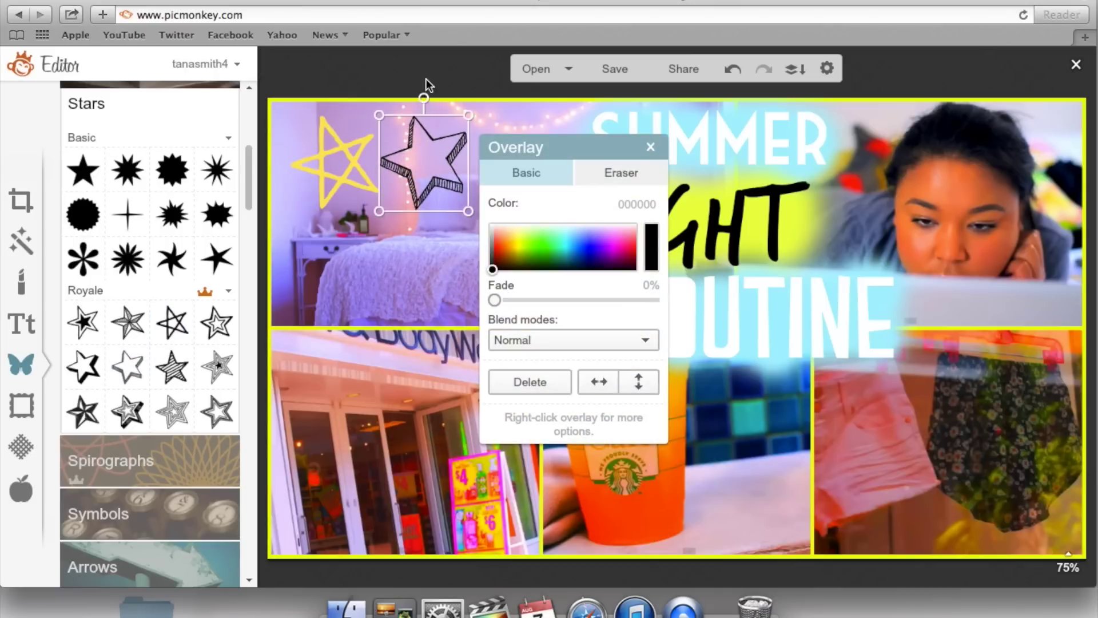
left_click_drag(424, 94, 447, 100)
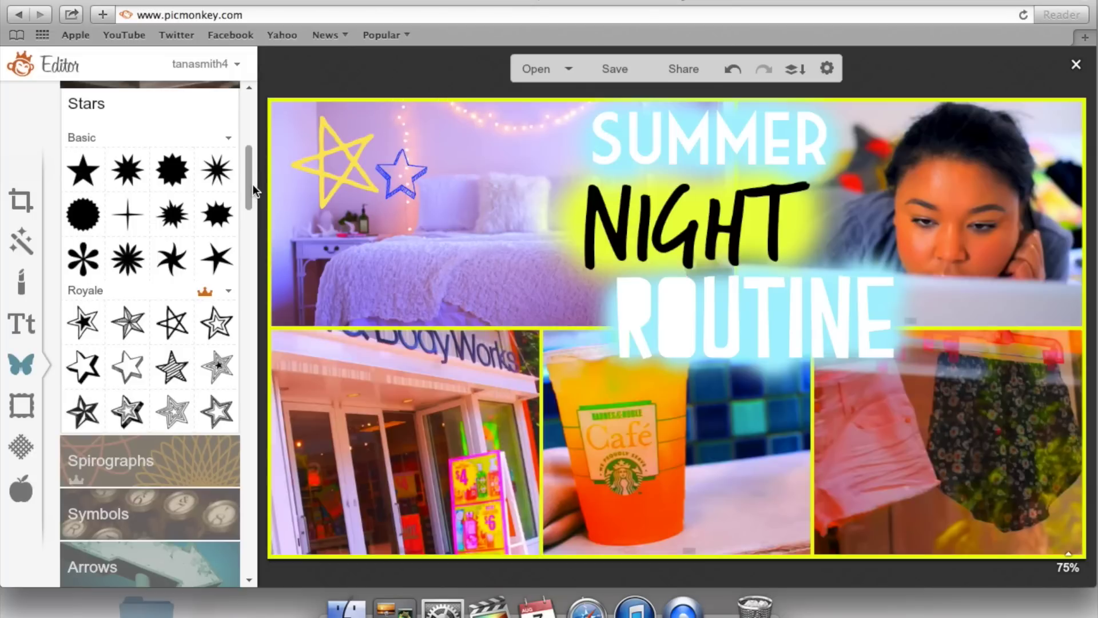
Upload black-sun-with-rays.png from the Downloads folder as a custom overlay
left_click_drag(250, 183, 252, 97)
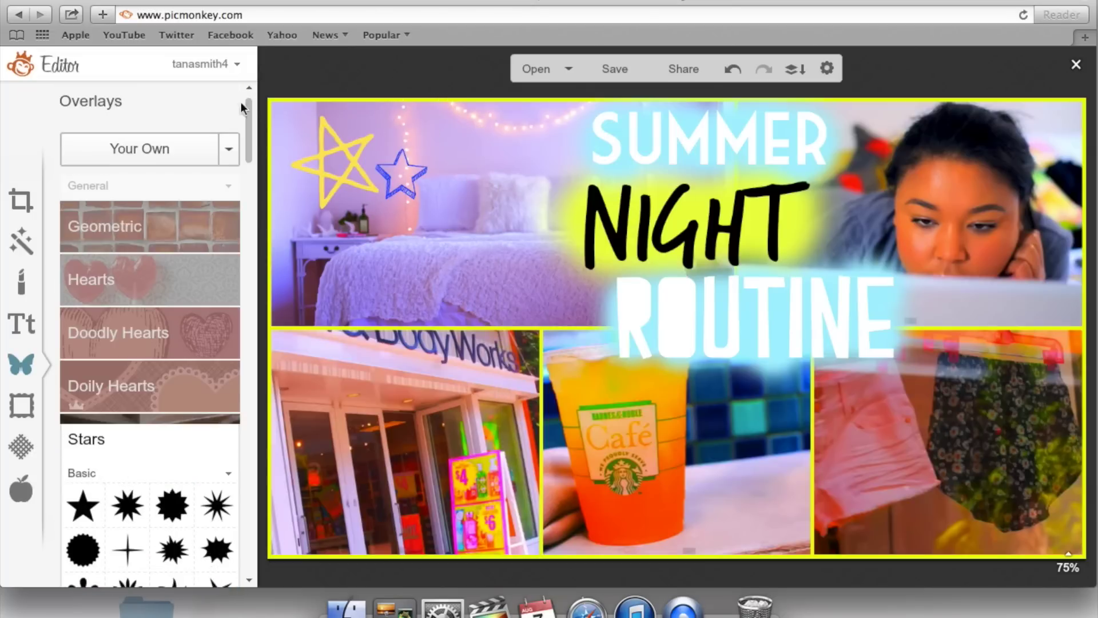
left_click(164, 152)
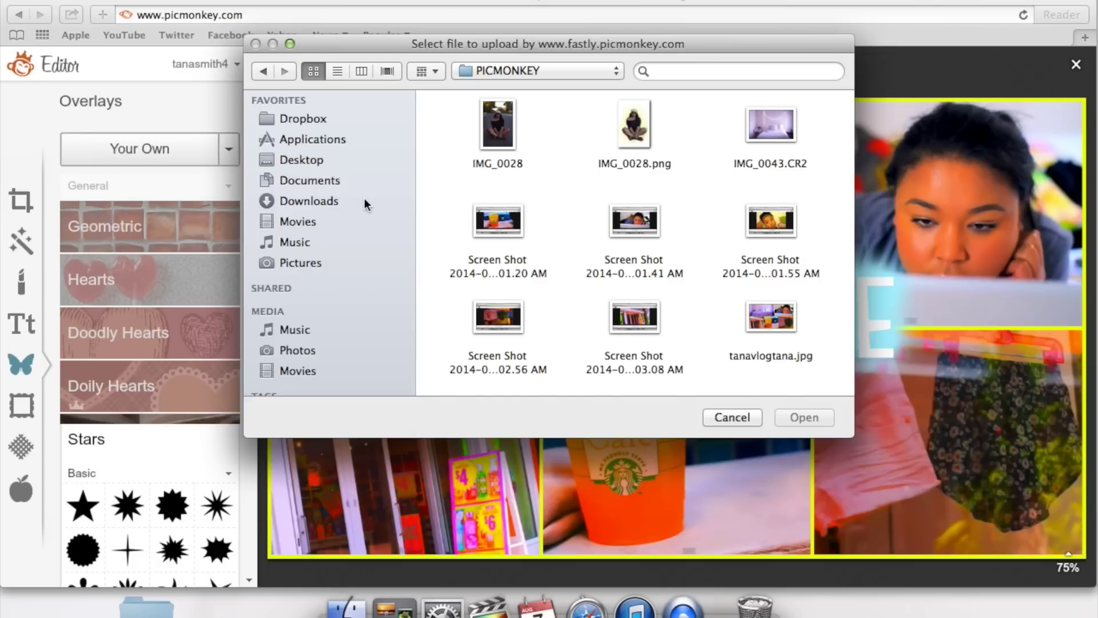
left_click(365, 199)
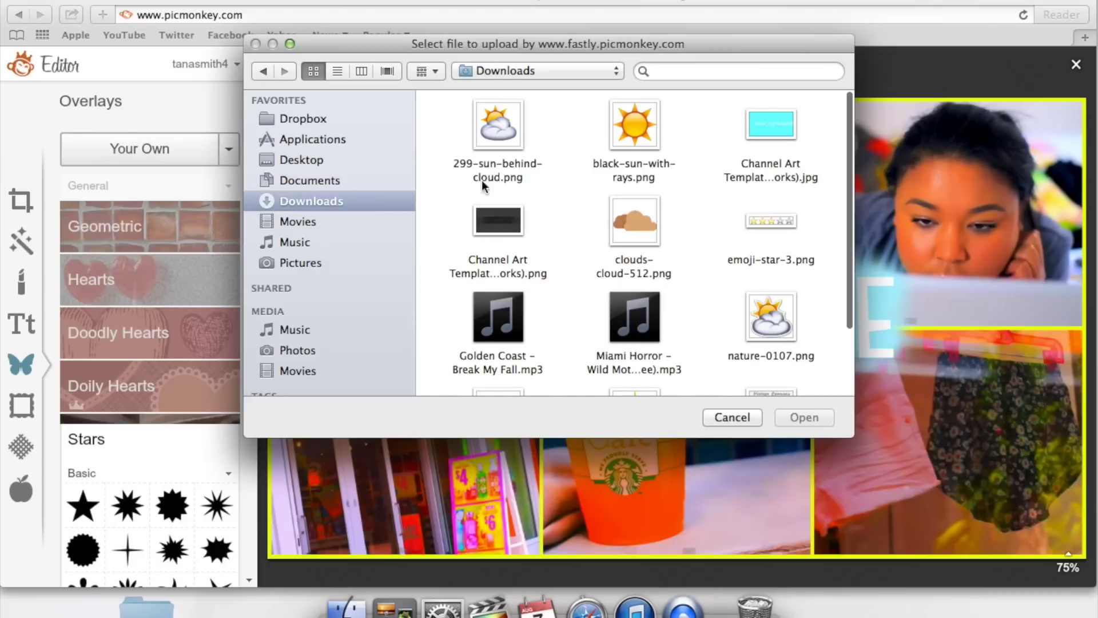
scroll(675, 194, "down", 3)
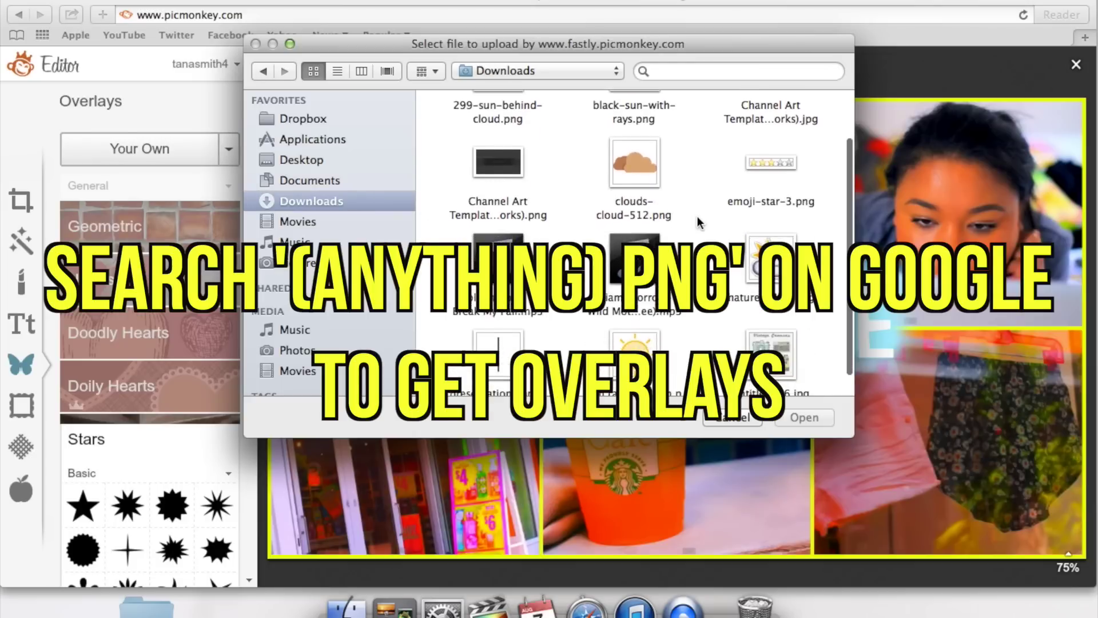
scroll(700, 217, "up", 2)
left_click(630, 111)
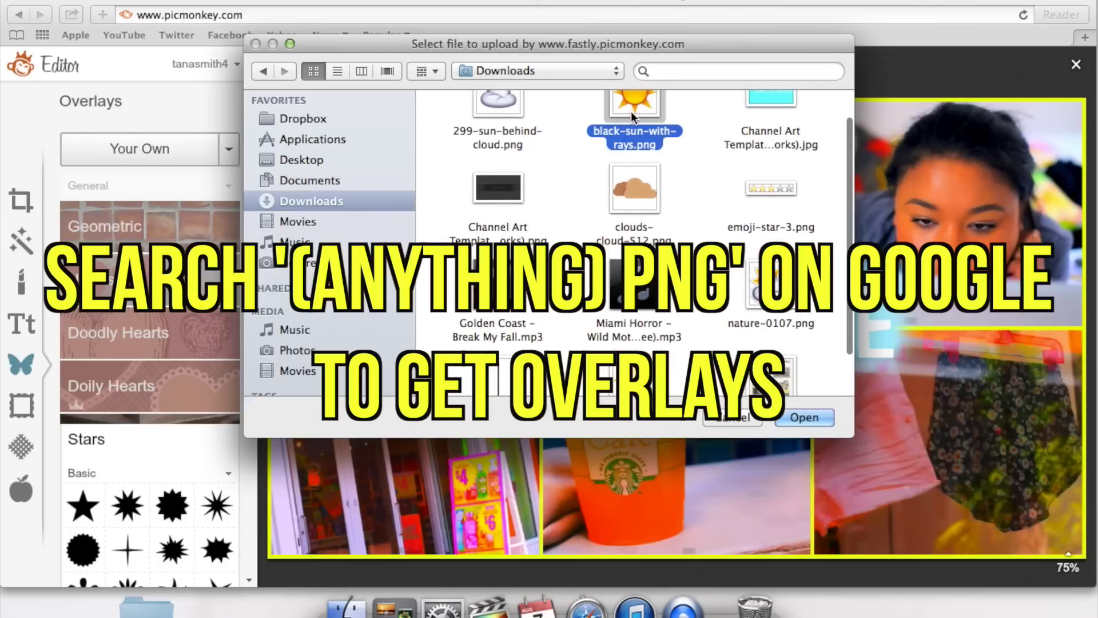
left_click(804, 412)
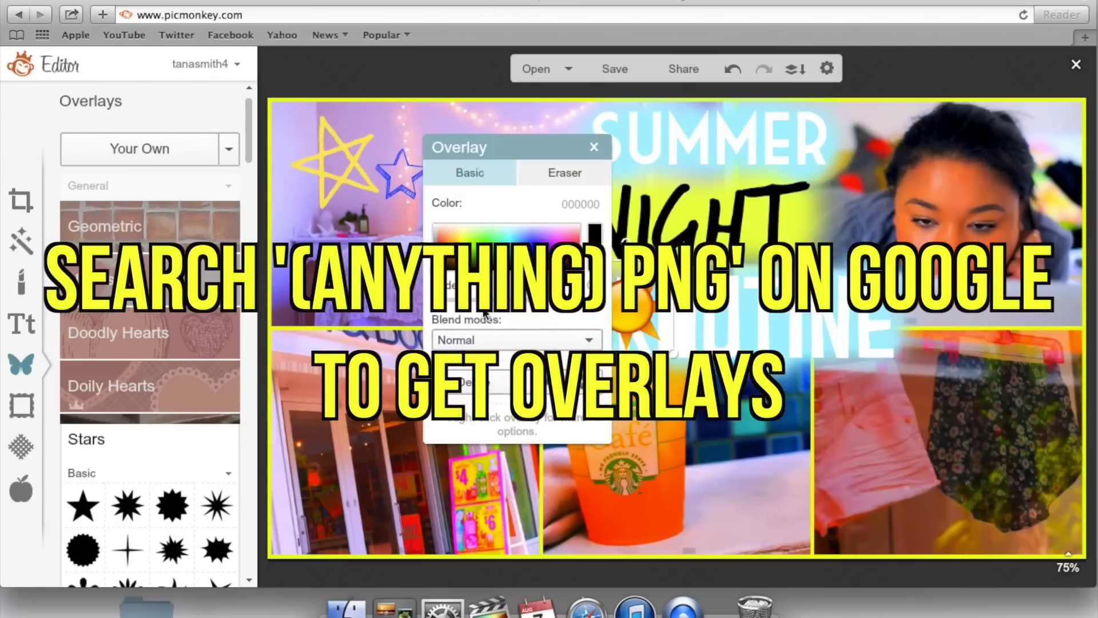
Shrink the sun overlay and place it at the end of the word SUMMER
left_click_drag(644, 301, 389, 237)
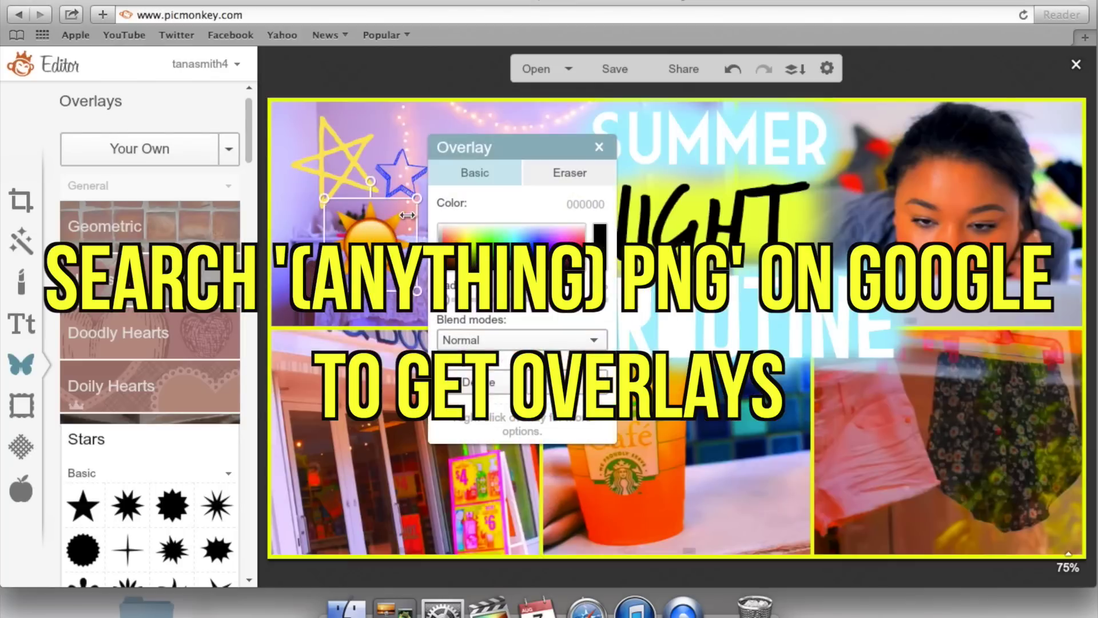
left_click_drag(413, 200, 843, 169)
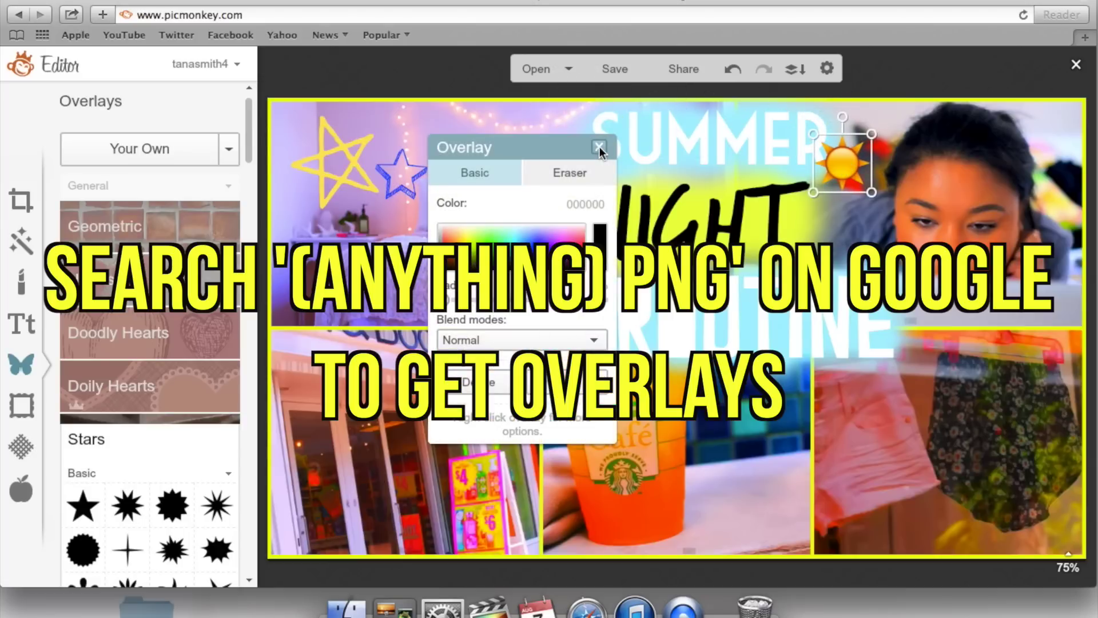
left_click(600, 147)
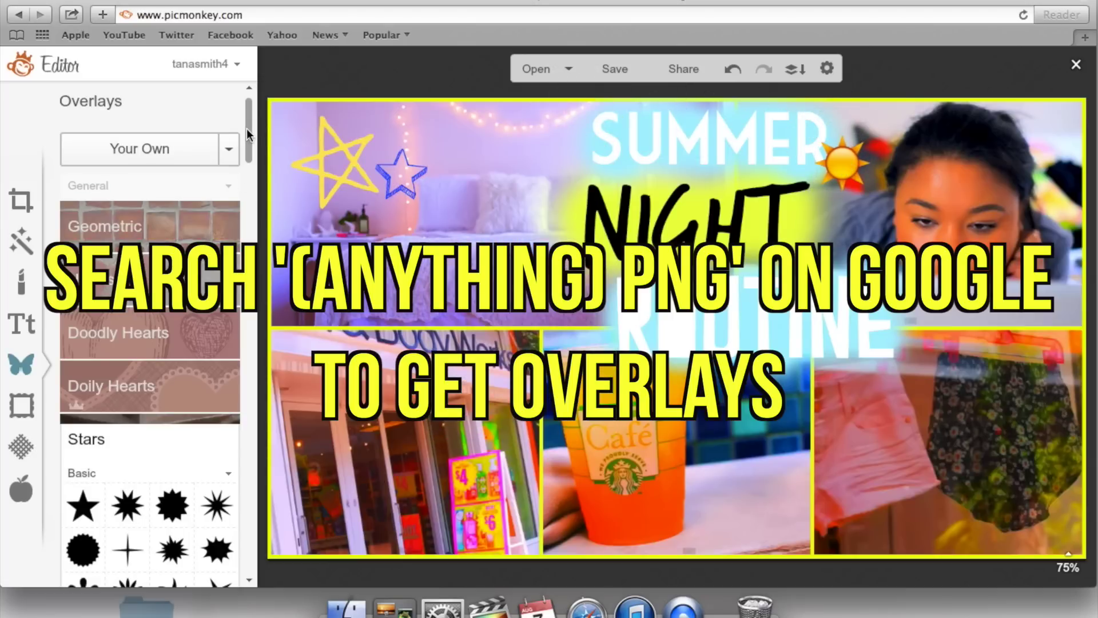
Look through the Chick 'n Eggs overlays and the collections listed below them
scroll(246, 128, "down", 15)
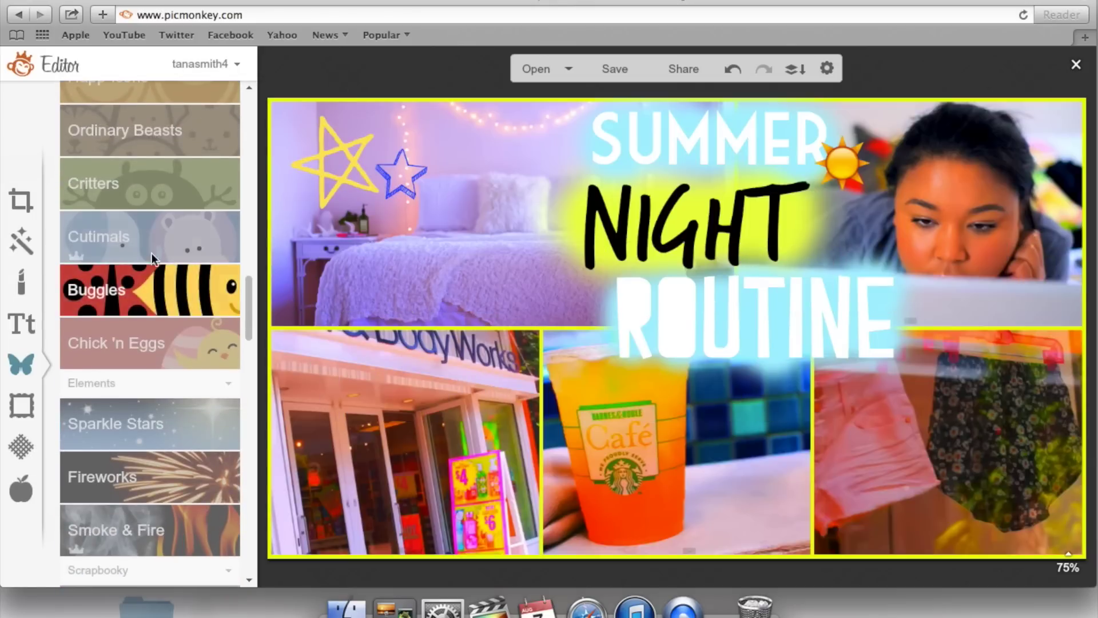
left_click(138, 232)
left_click(164, 300)
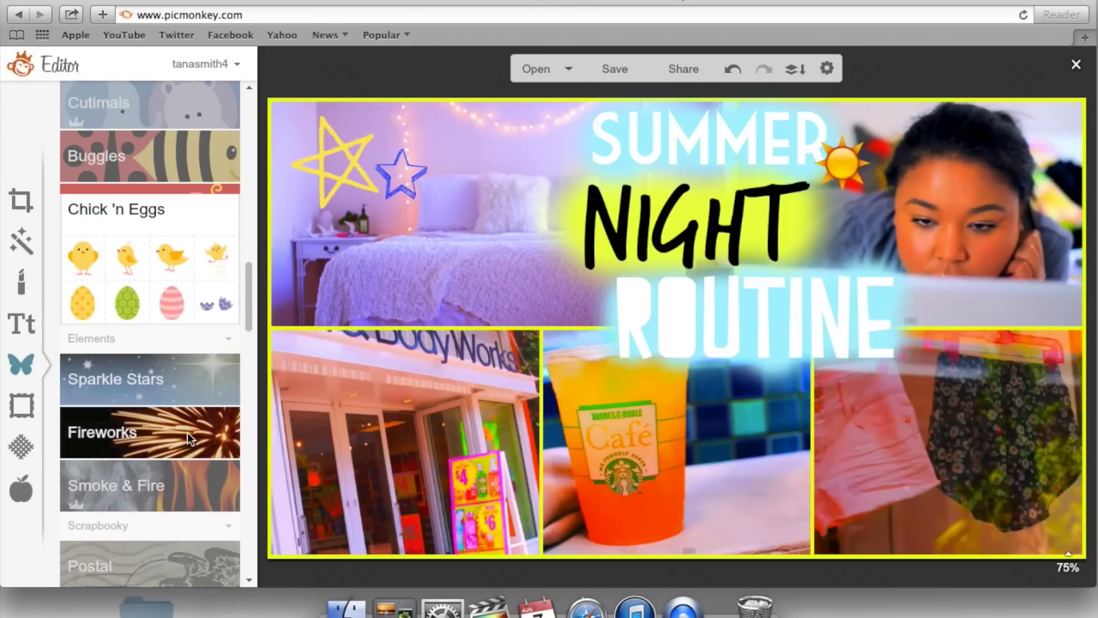
left_click_drag(247, 312, 245, 401)
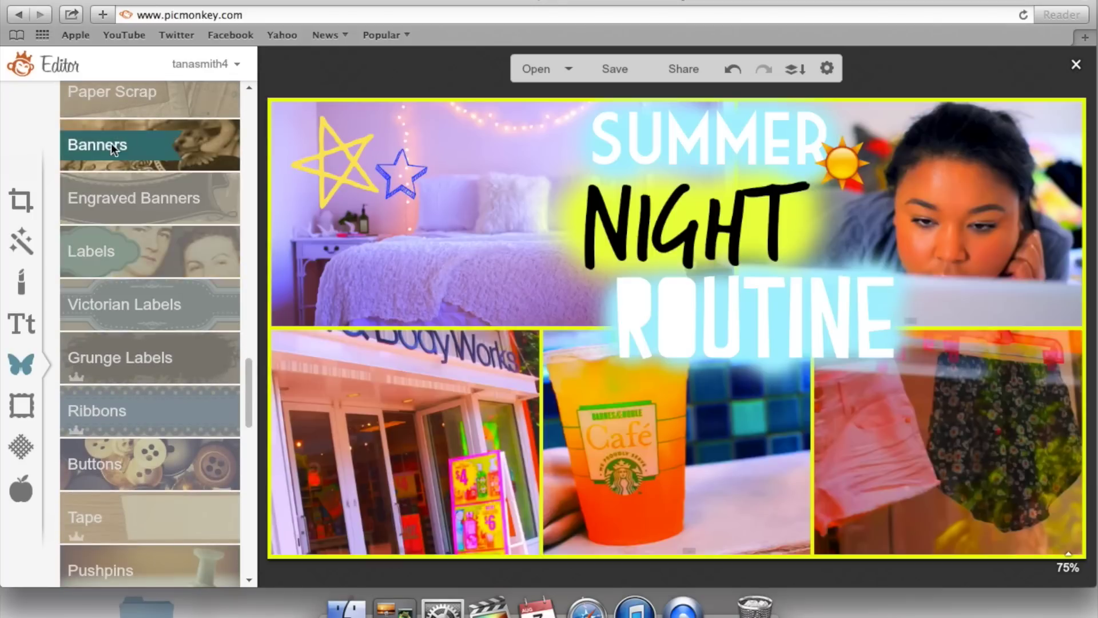
Try the dotted circle from the Basic Labels overlays enlarged around the title, and remove it
left_click(113, 269)
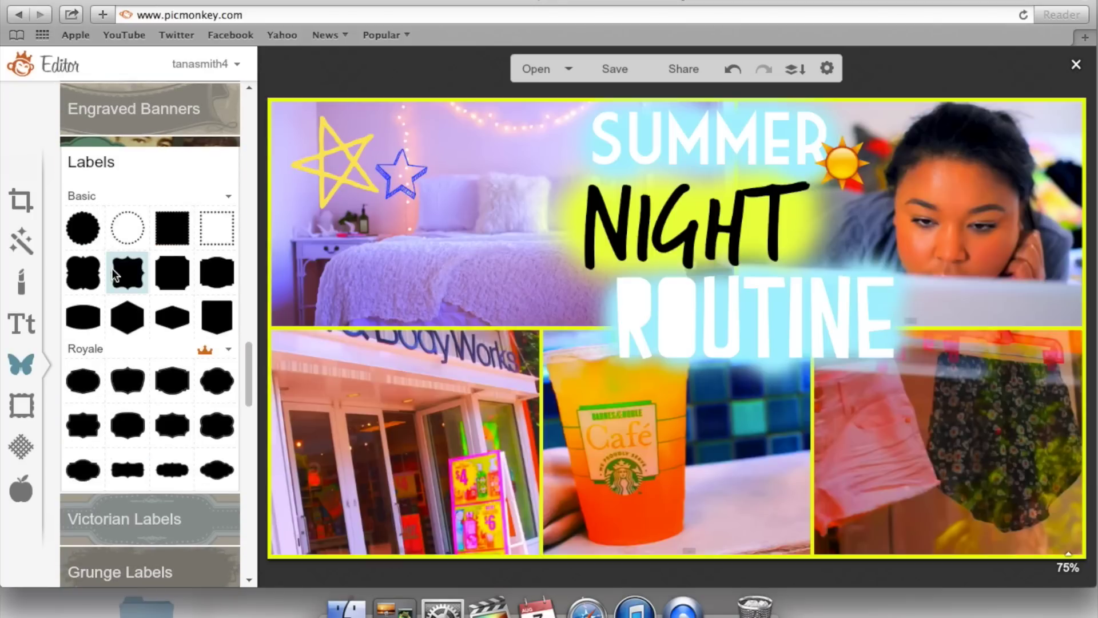
left_click(129, 224)
left_click_drag(668, 284, 893, 61)
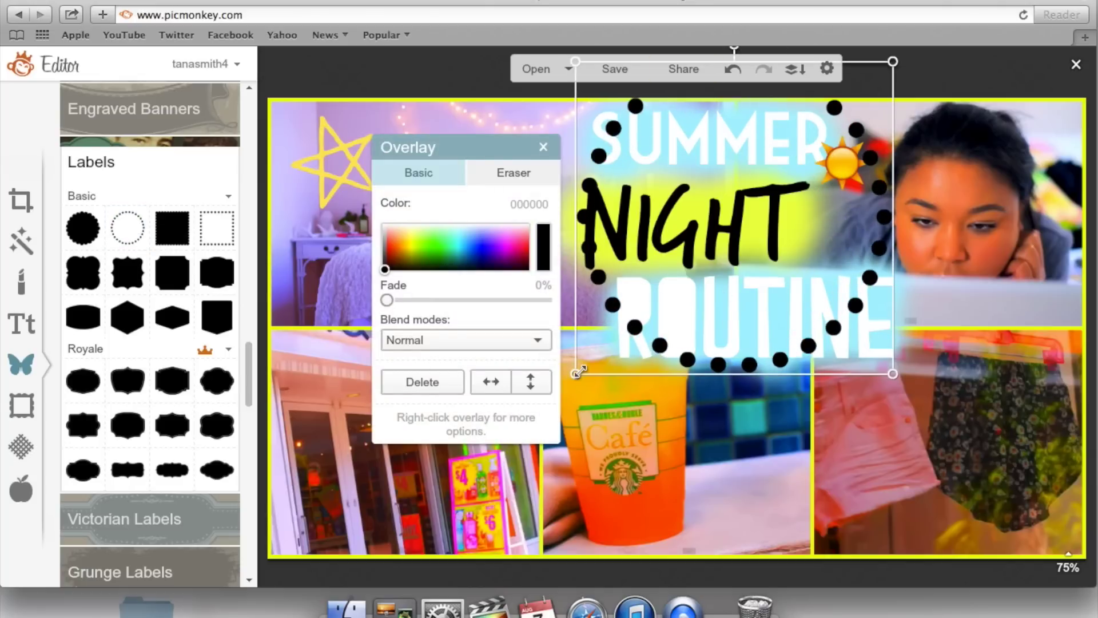
left_click_drag(575, 374, 521, 439)
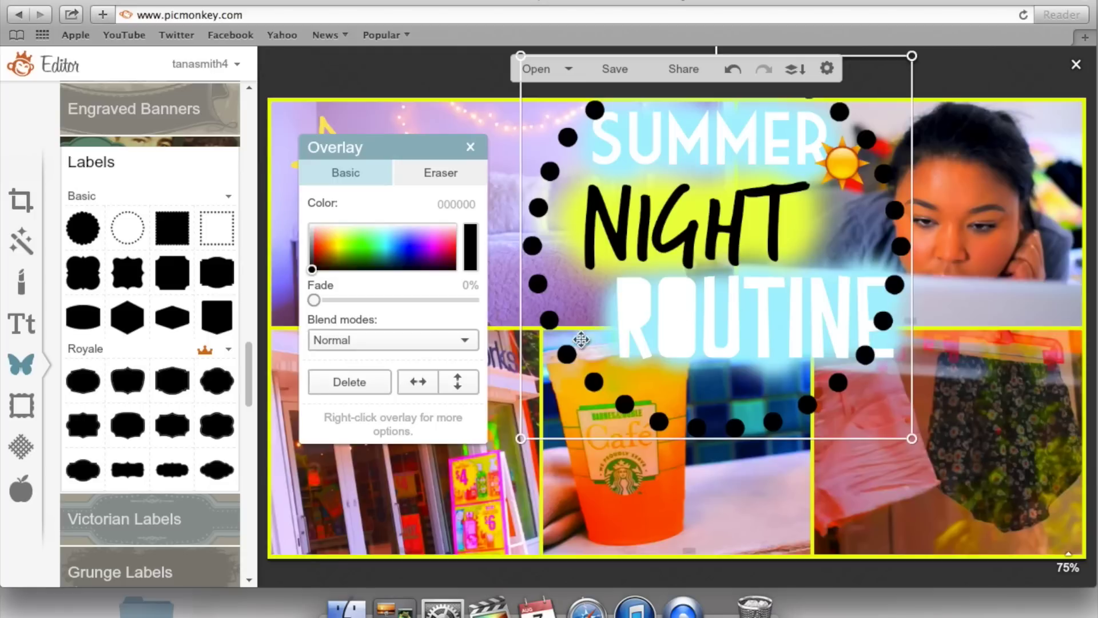
left_click(569, 211)
key("Delete")
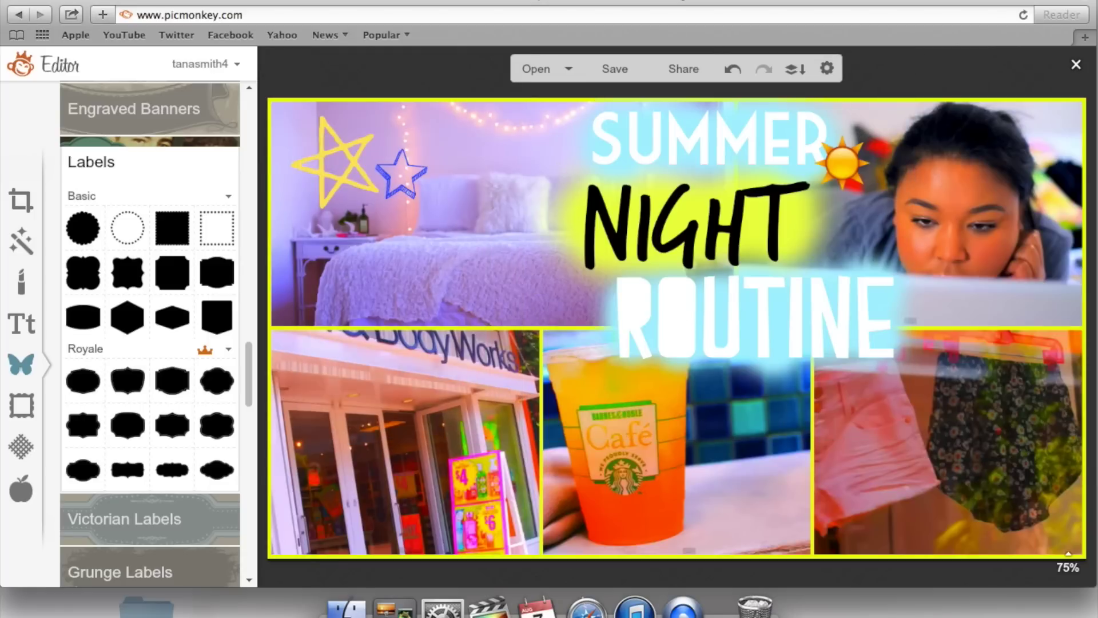
Try a teal Royale label with a white inner outline, enlarged over the title
left_click(205, 428)
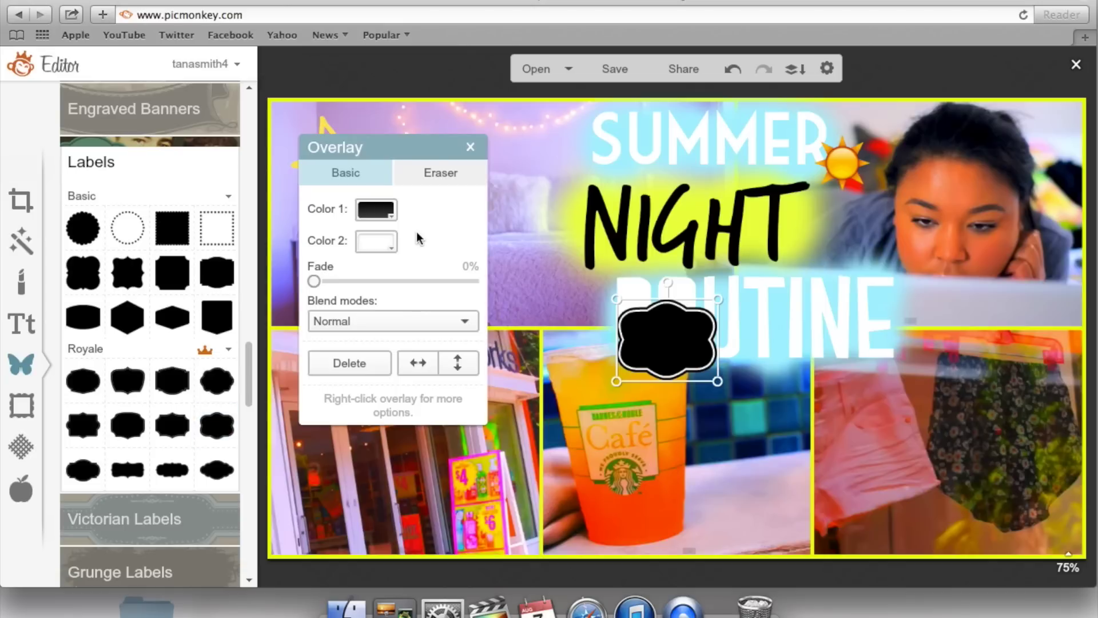
left_click(390, 212)
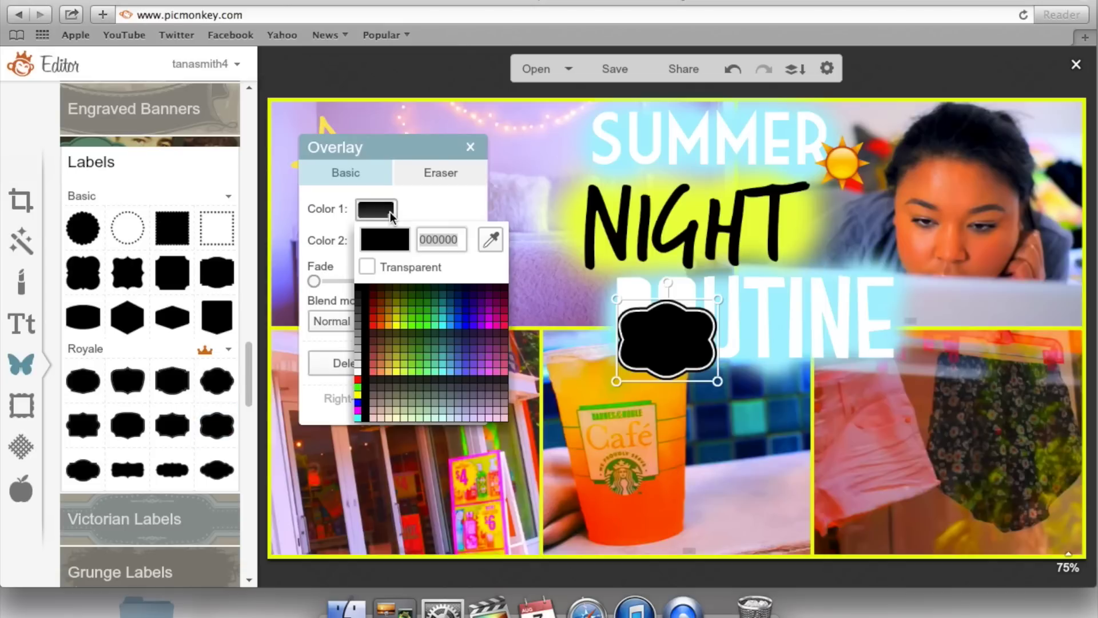
left_click(447, 346)
left_click_drag(723, 301, 891, 150)
left_click_drag(701, 287, 600, 307)
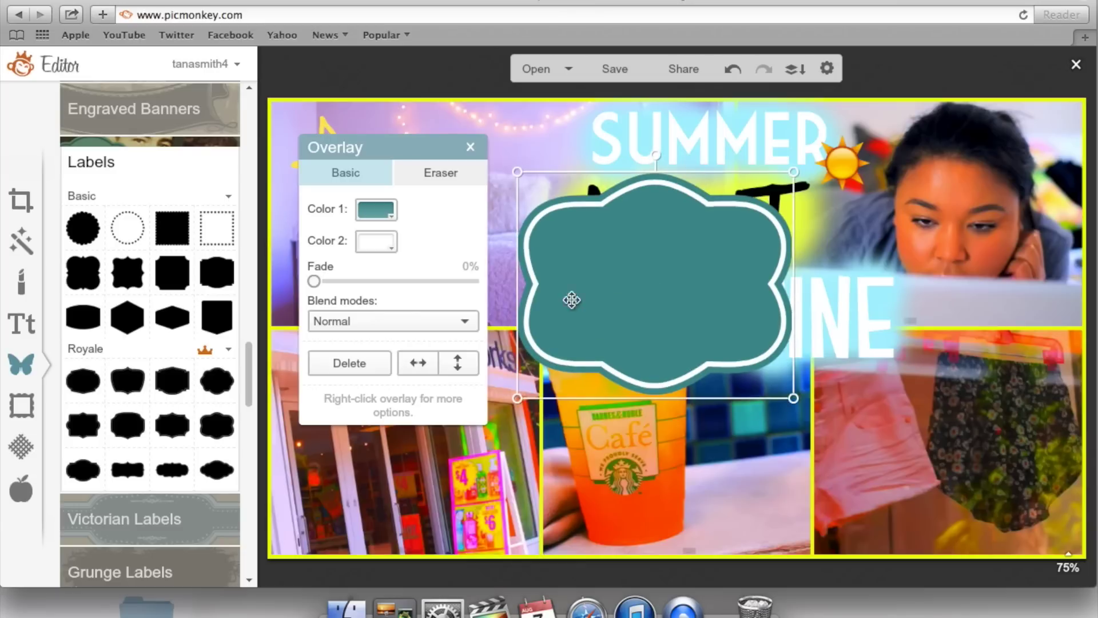
Try the teal label sent to the back, enlarged and repositioned behind NIGHT ROUTINE, and delete it
right_click(626, 317)
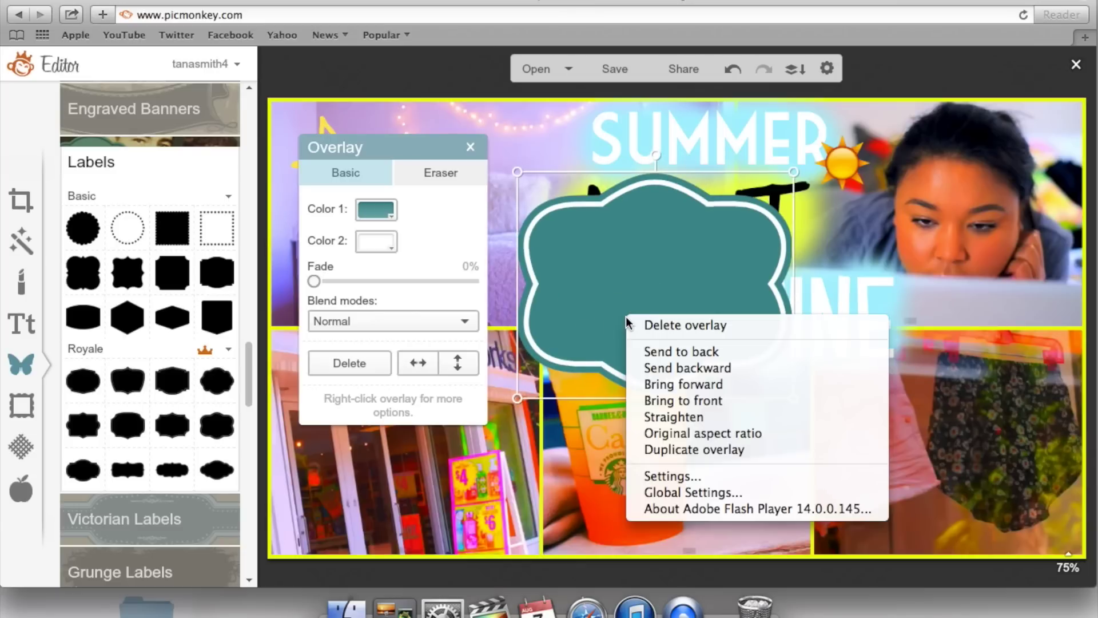
left_click(679, 352)
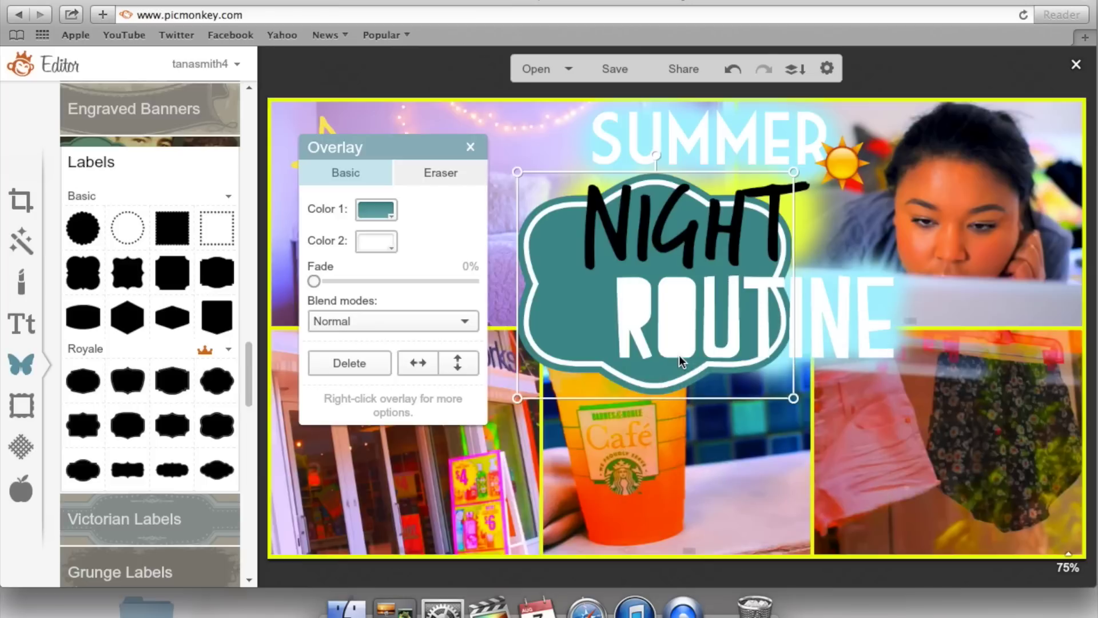
left_click_drag(575, 319, 704, 450)
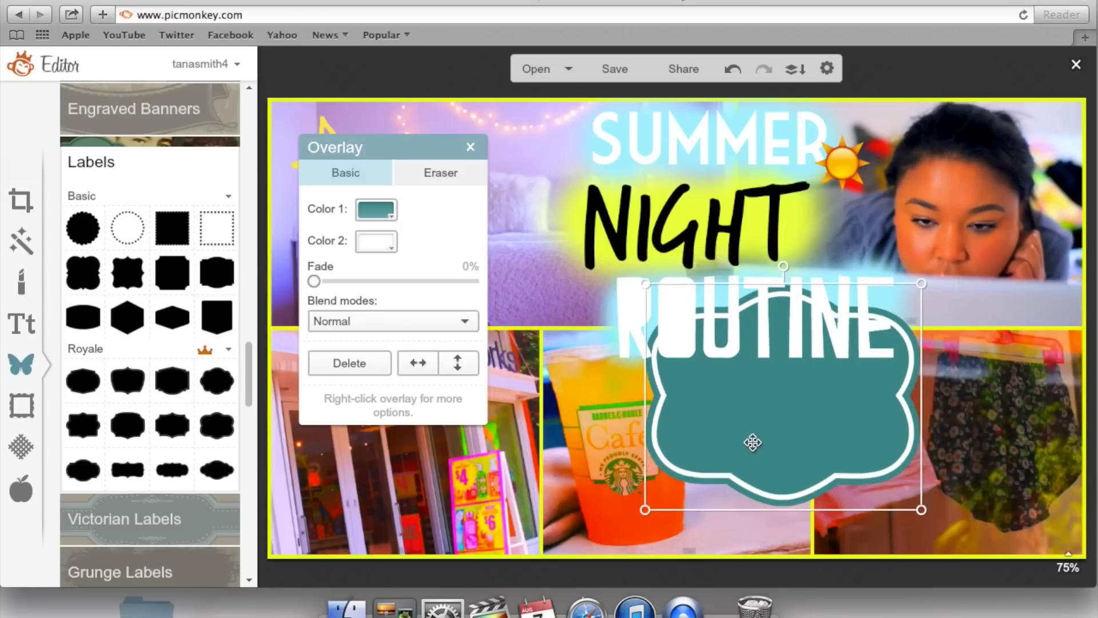
left_click_drag(753, 441, 696, 314)
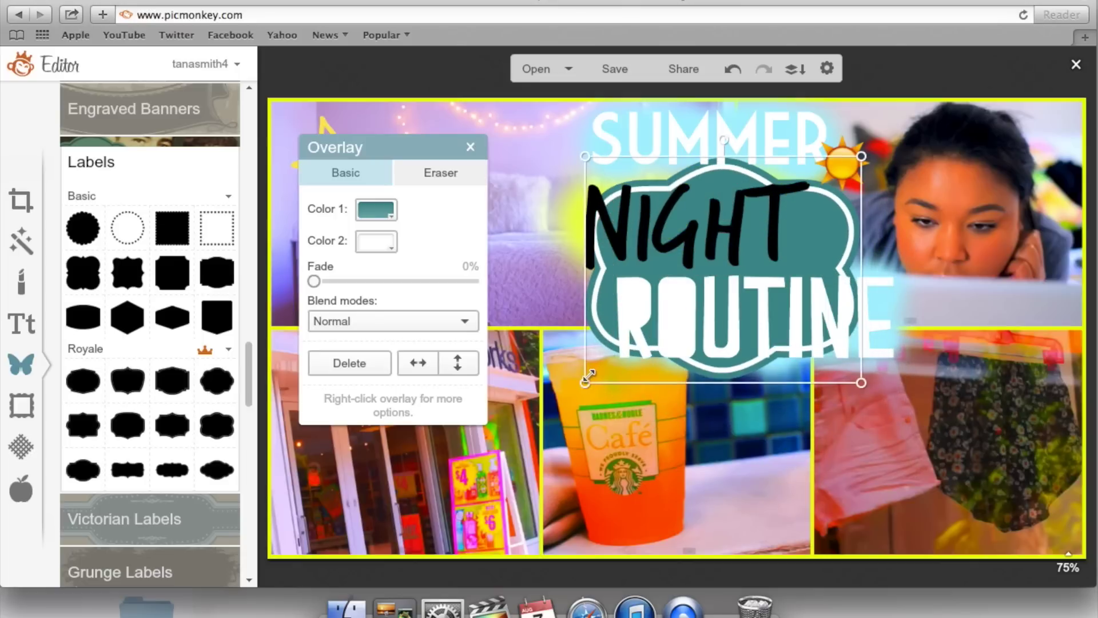
left_click_drag(577, 390, 518, 438)
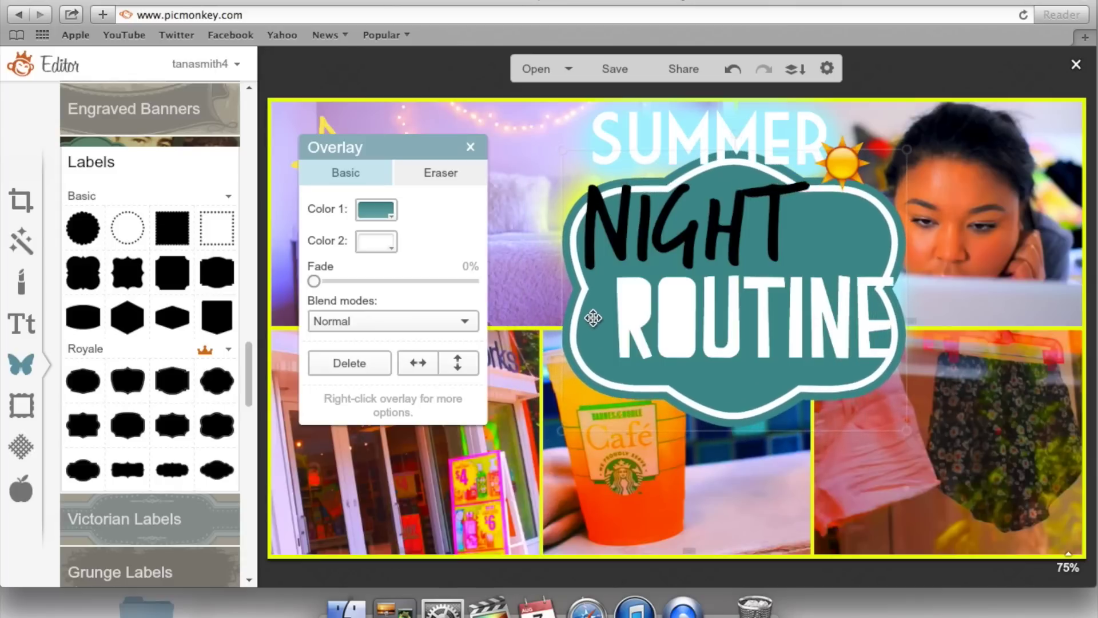
key("Delete")
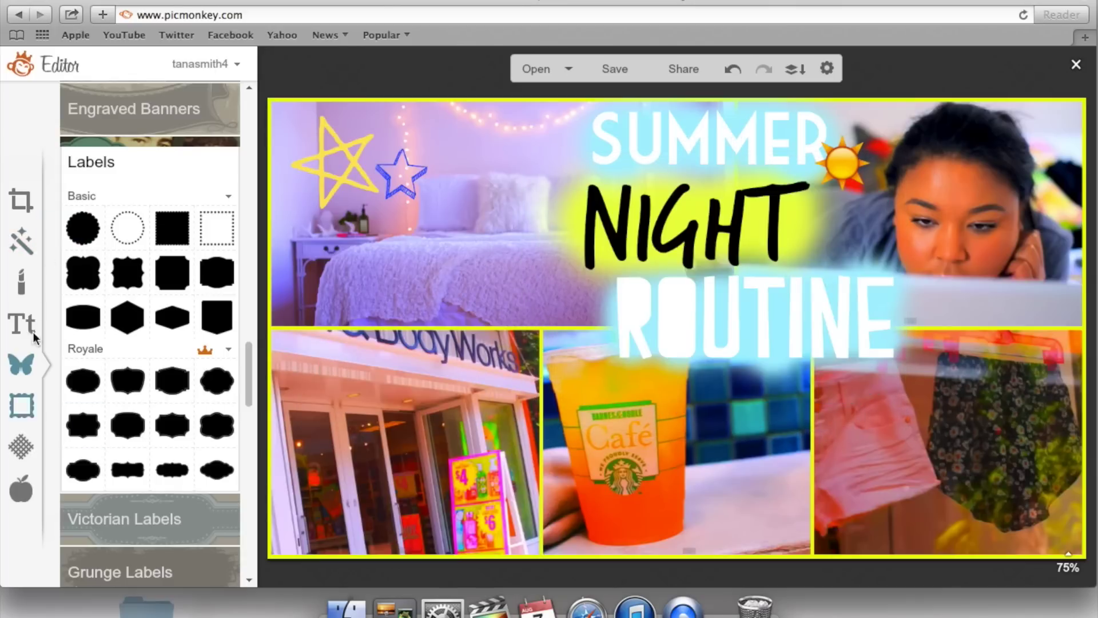
Paint a soft white glow around the two stars with the Draw effect, using colour ffffff, brush size 100 and hardness 0%
left_click(19, 257)
left_click(176, 194)
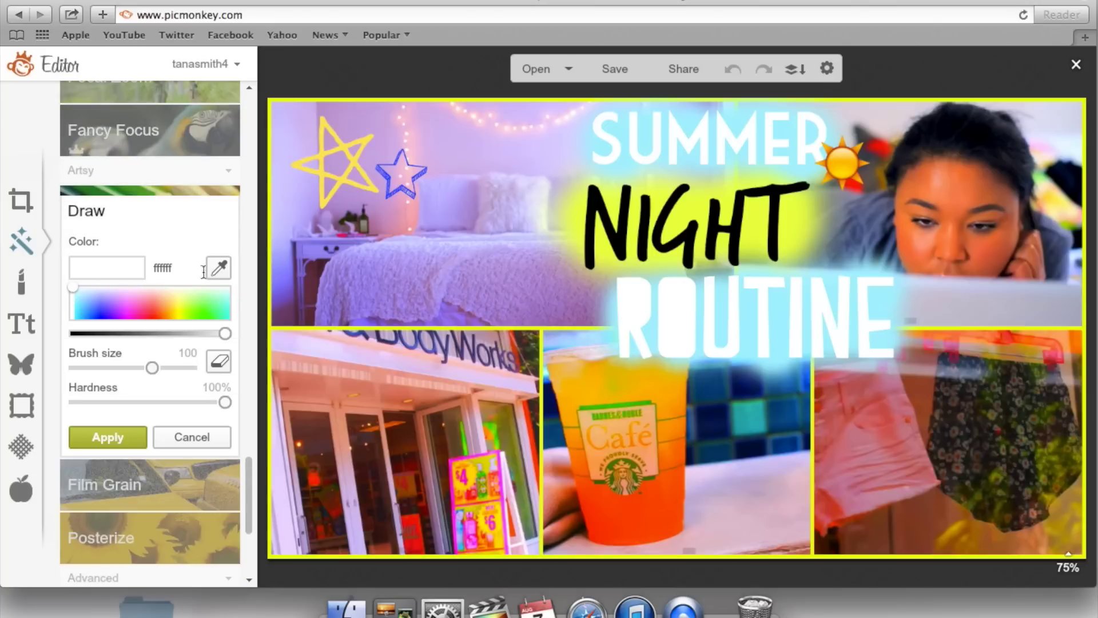
left_click_drag(221, 401, 32, 403)
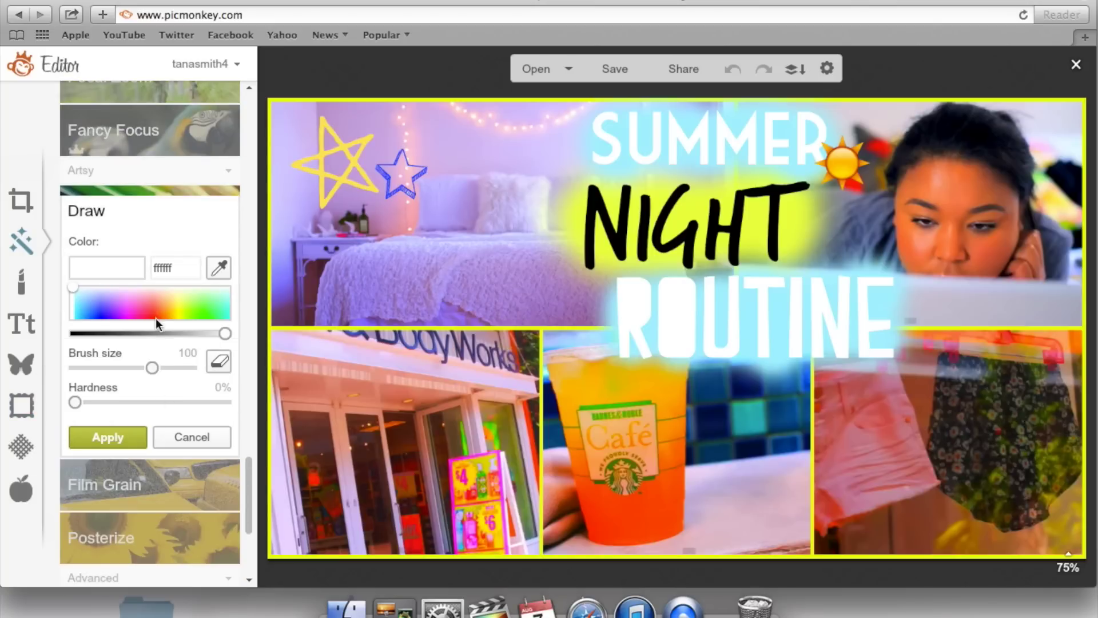
mouse_move(352, 183)
left_mouse_down()
mouse_move(326, 140)
mouse_move(406, 172)
left_mouse_up()
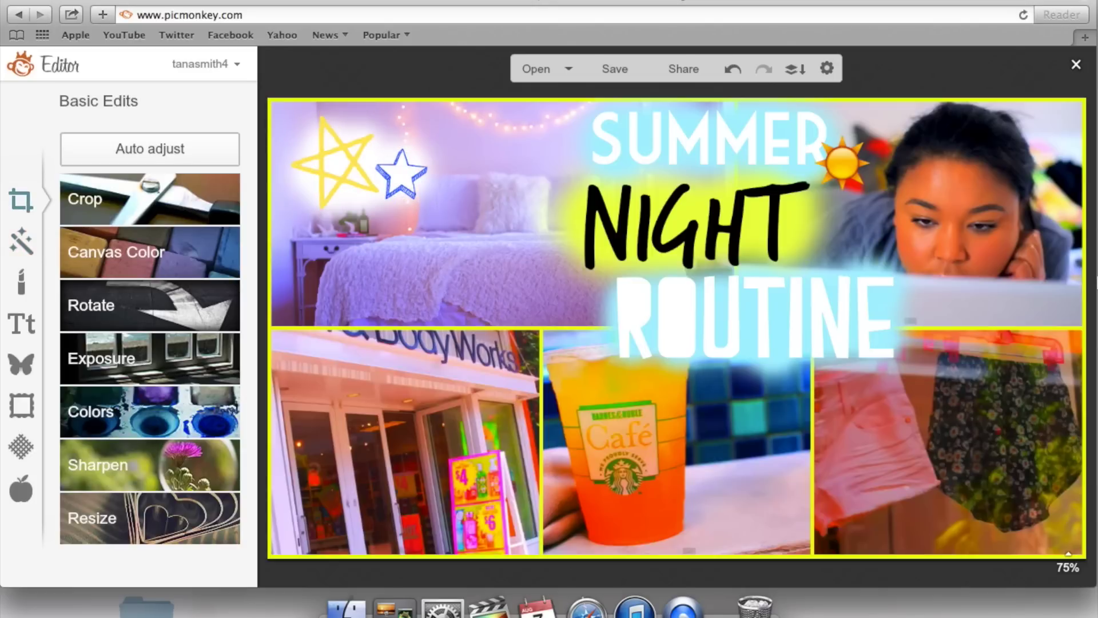